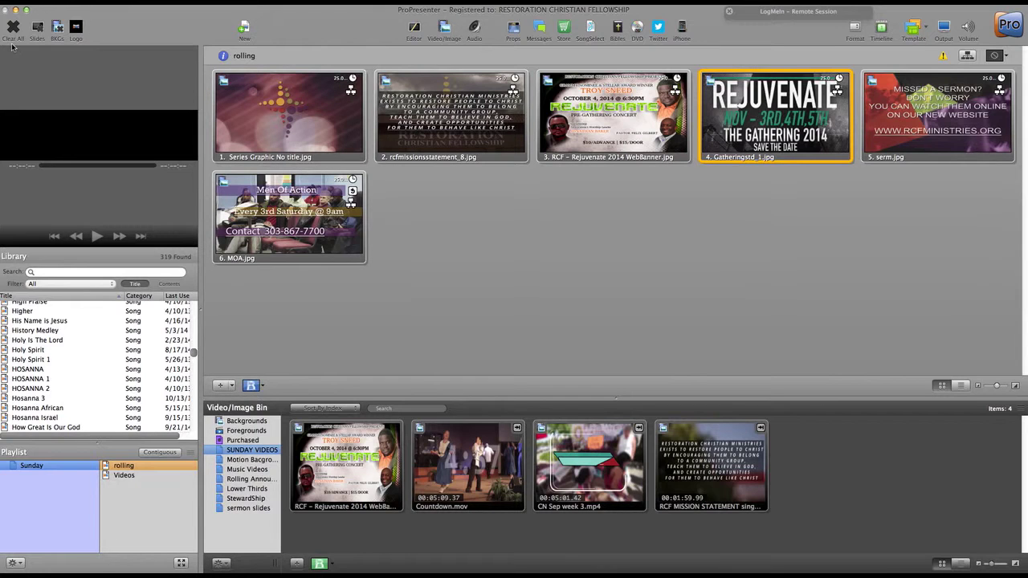
Show the Series Graphic No title slide of the rolling presentation on the outputs and clear all output layers.
{"action": "left_click", "coordinate": [297, 127]}
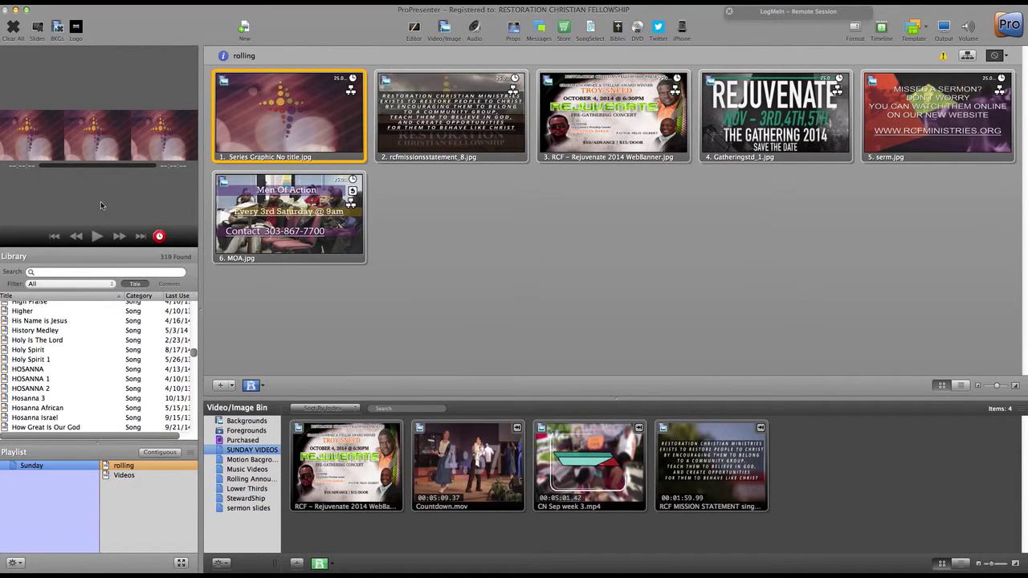
{"action": "left_click", "coordinate": [13, 32]}
{"action": "left_click", "coordinate": [14, 34]}
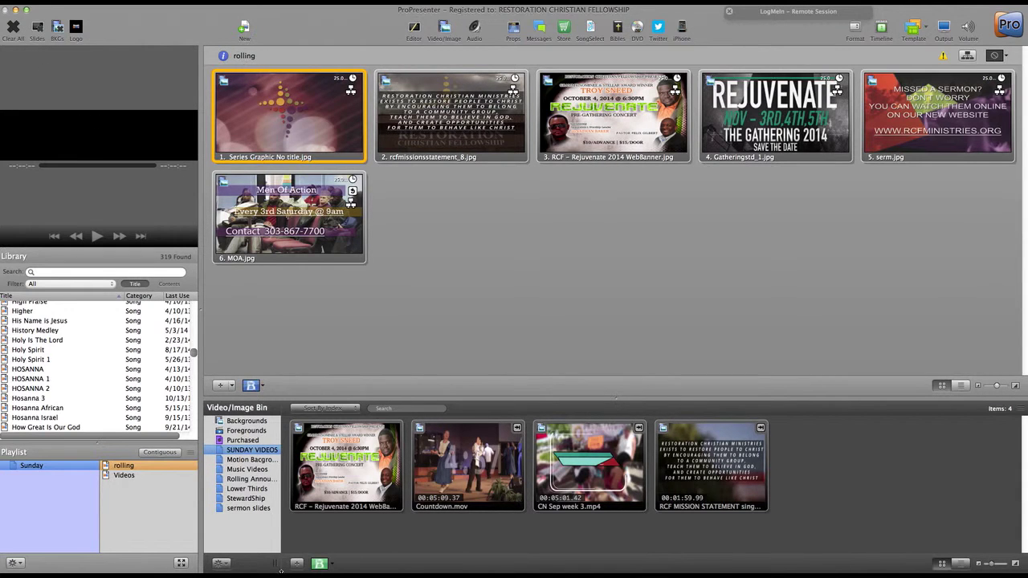
Open the Videos presentation in the Sunday playlist and trigger its blank slide carrying the MultiScreen cue.
{"action": "left_click", "coordinate": [145, 475]}
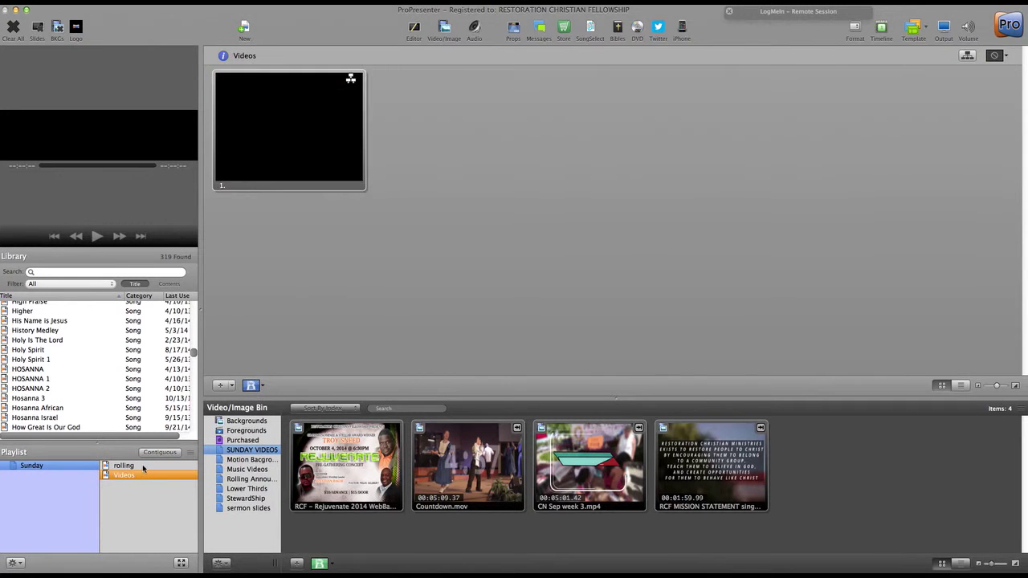
{"action": "left_click", "coordinate": [129, 466]}
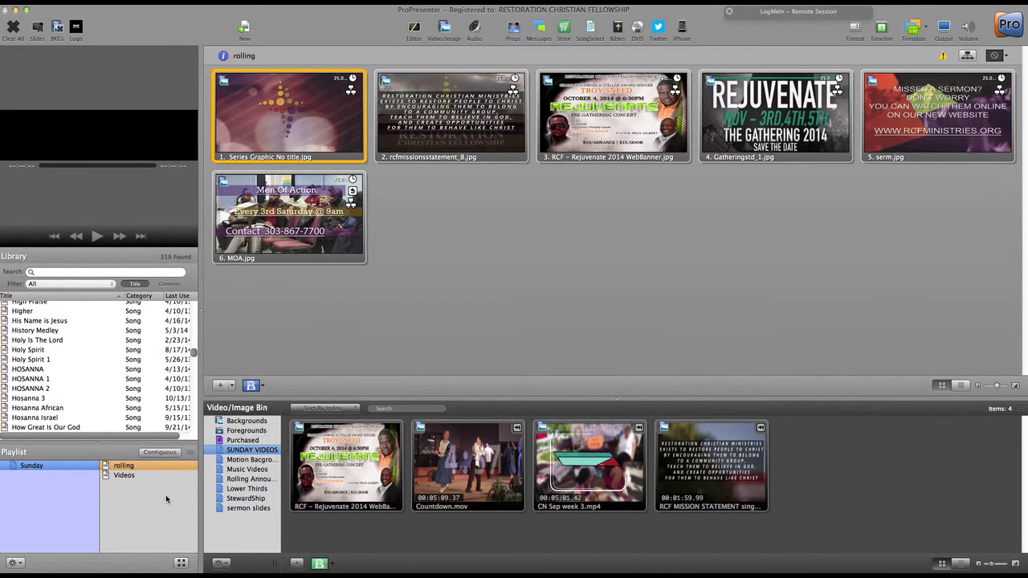
{"action": "left_click", "coordinate": [138, 476]}
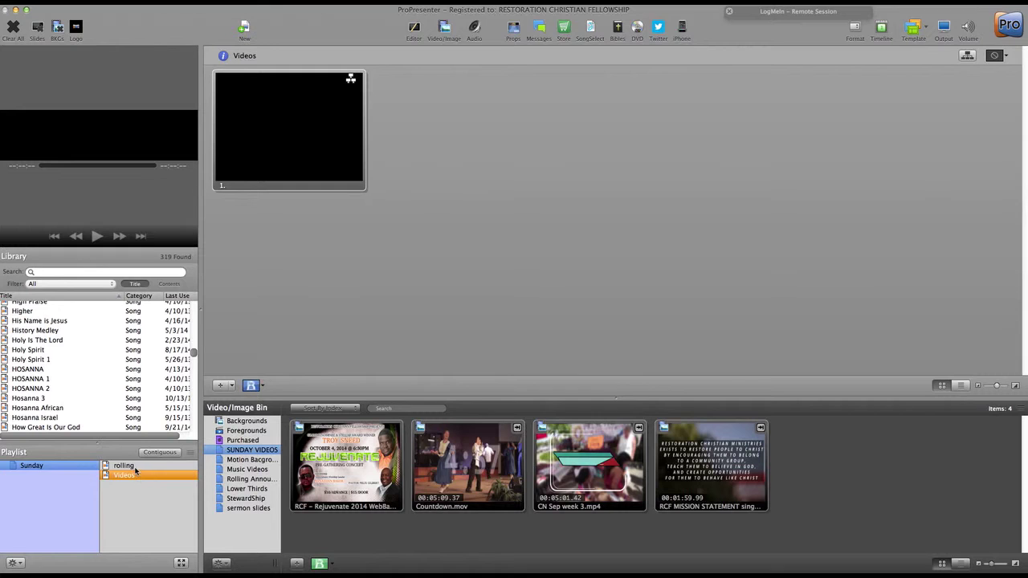
{"action": "left_click", "coordinate": [132, 466]}
{"action": "left_click", "coordinate": [132, 475]}
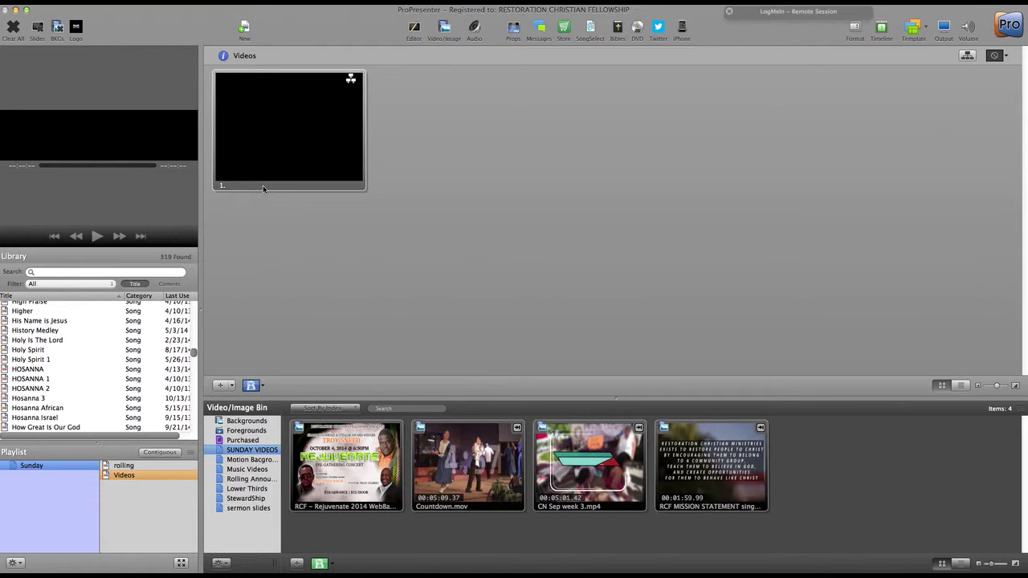
{"action": "left_click", "coordinate": [291, 111]}
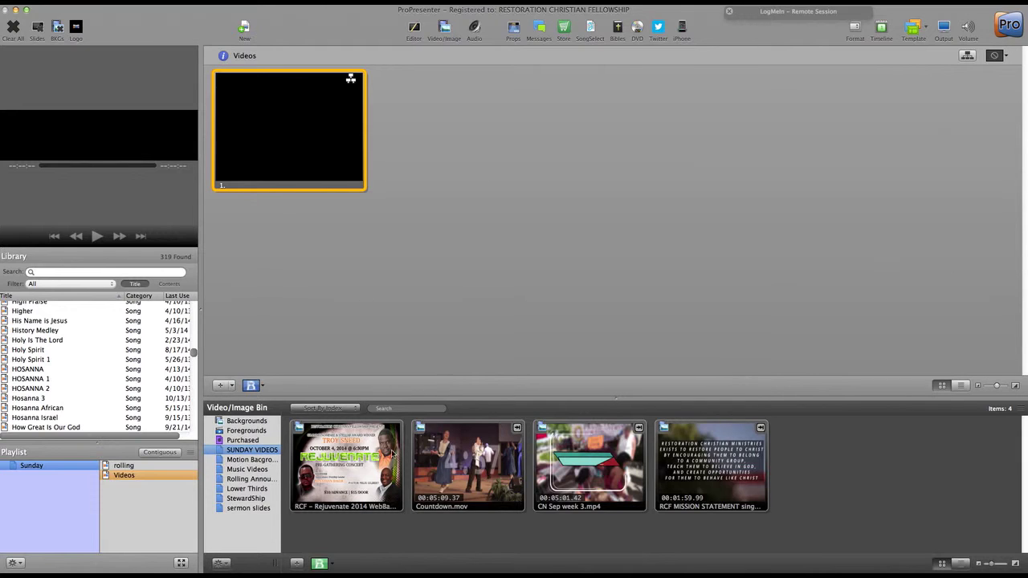
{"action": "left_click", "coordinate": [238, 452]}
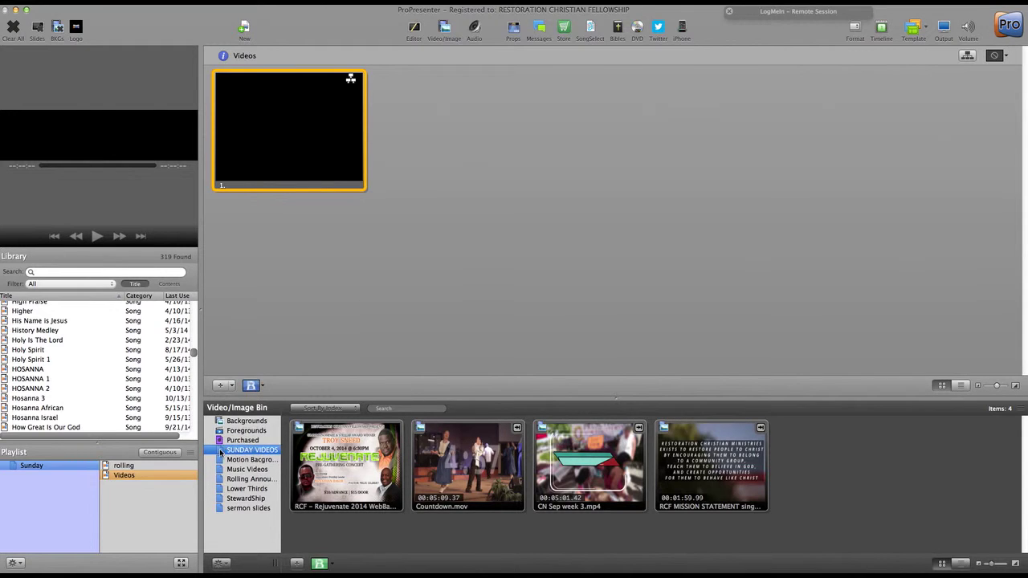
{"action": "left_click", "coordinate": [135, 476]}
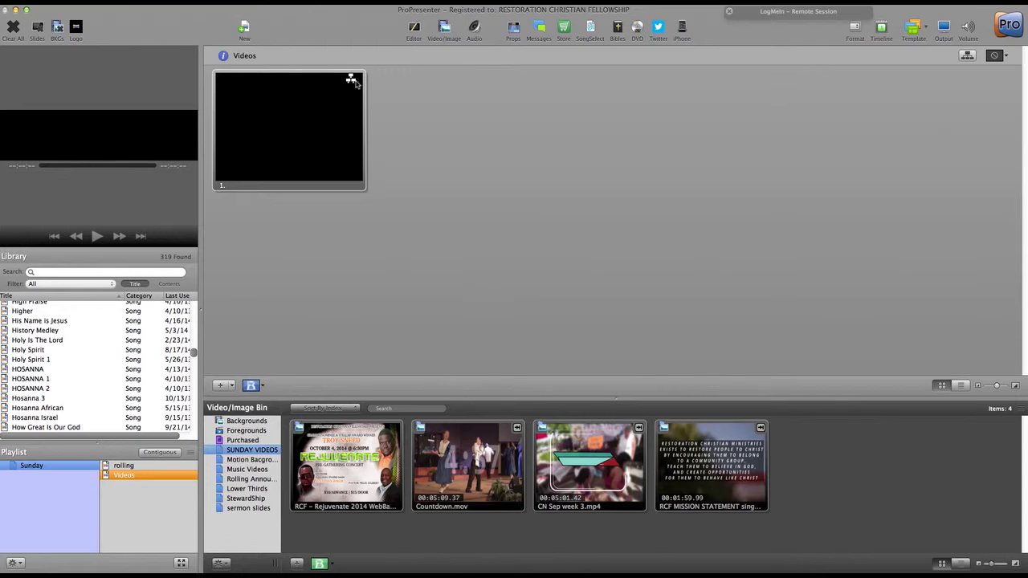
{"action": "left_click", "coordinate": [327, 81]}
{"action": "left_click", "coordinate": [424, 126]}
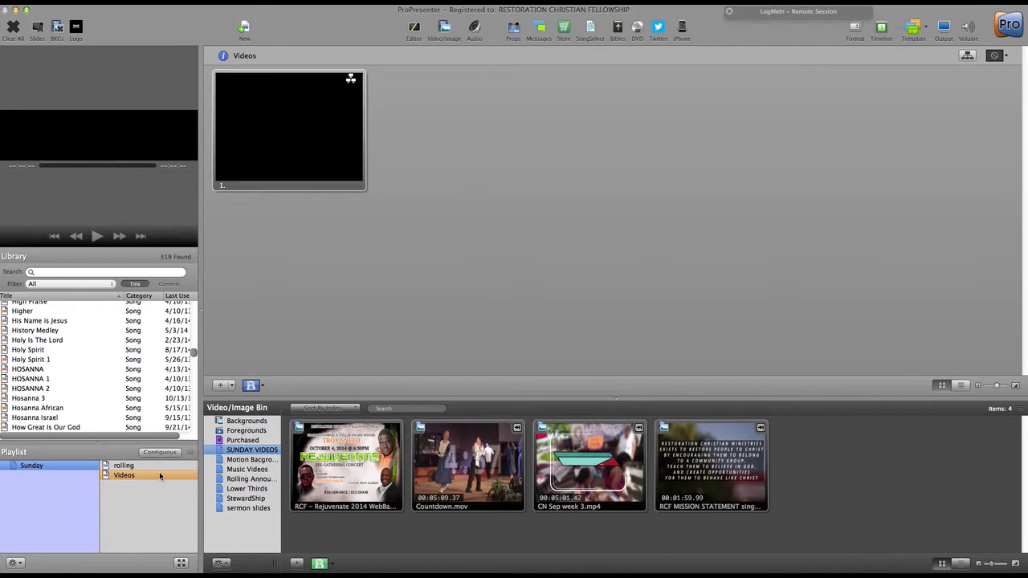
Browse the library for a song, viewing HOSANNA, Holy Spirit 1, Forever 1, CLAP YOUR HANDS and bless the Lord with me.
{"action": "left_click", "coordinate": [68, 371]}
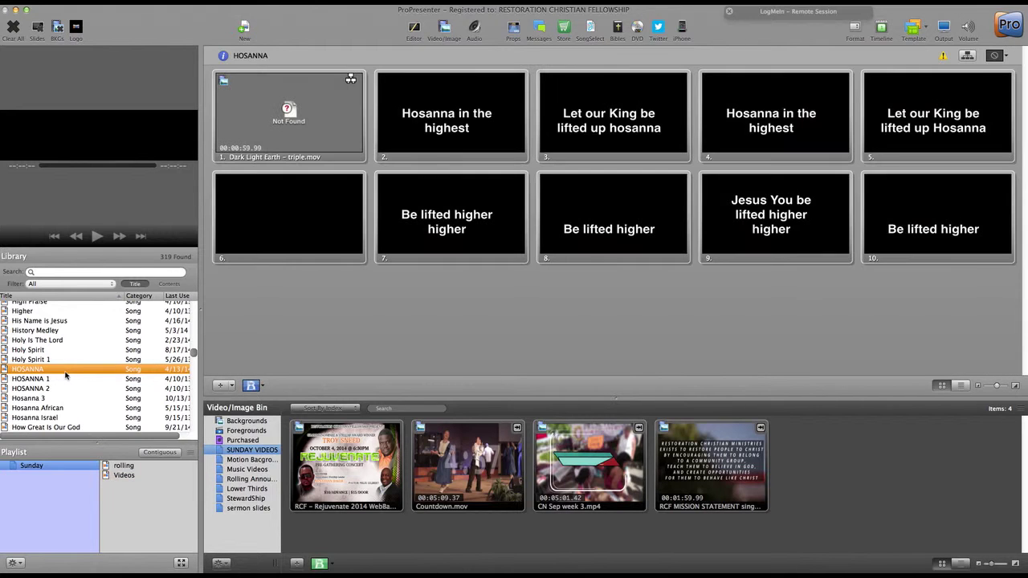
{"action": "left_click", "coordinate": [67, 360]}
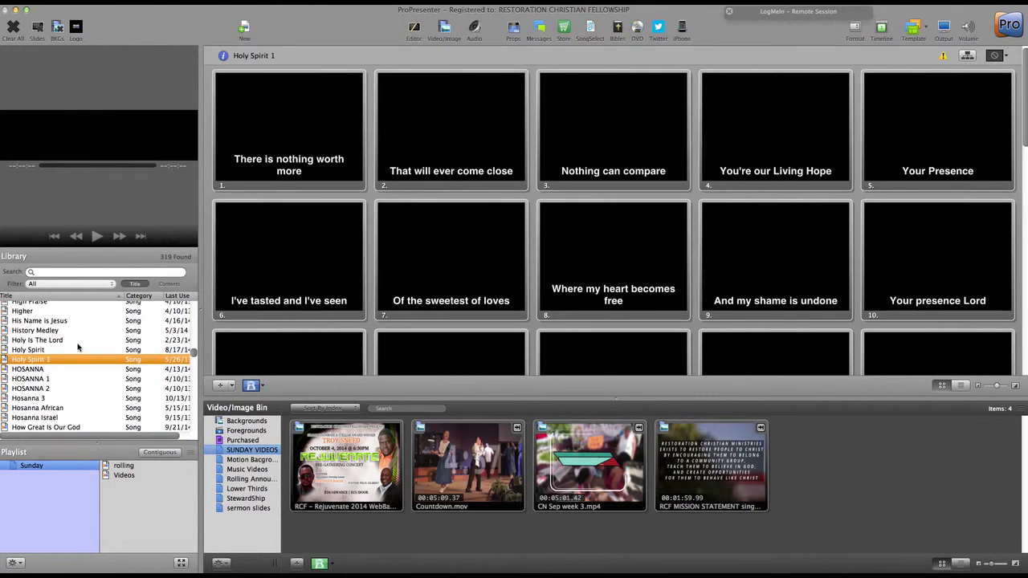
{"action": "scroll", "coordinate": [89, 349], "scroll_direction": "up", "scroll_amount": 8}
{"action": "scroll", "coordinate": [71, 320], "scroll_direction": "up", "scroll_amount": 2}
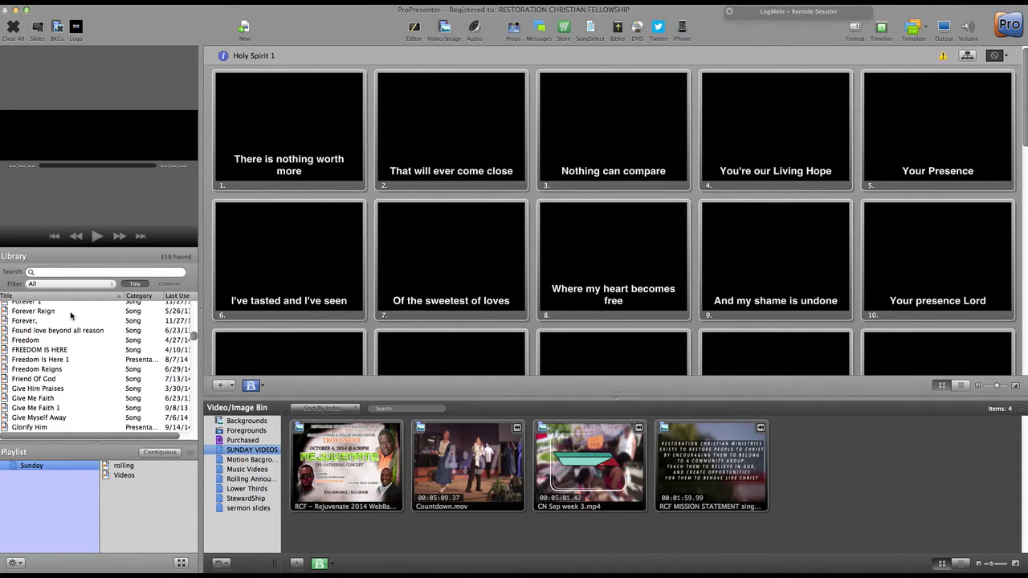
{"action": "left_click", "coordinate": [67, 310]}
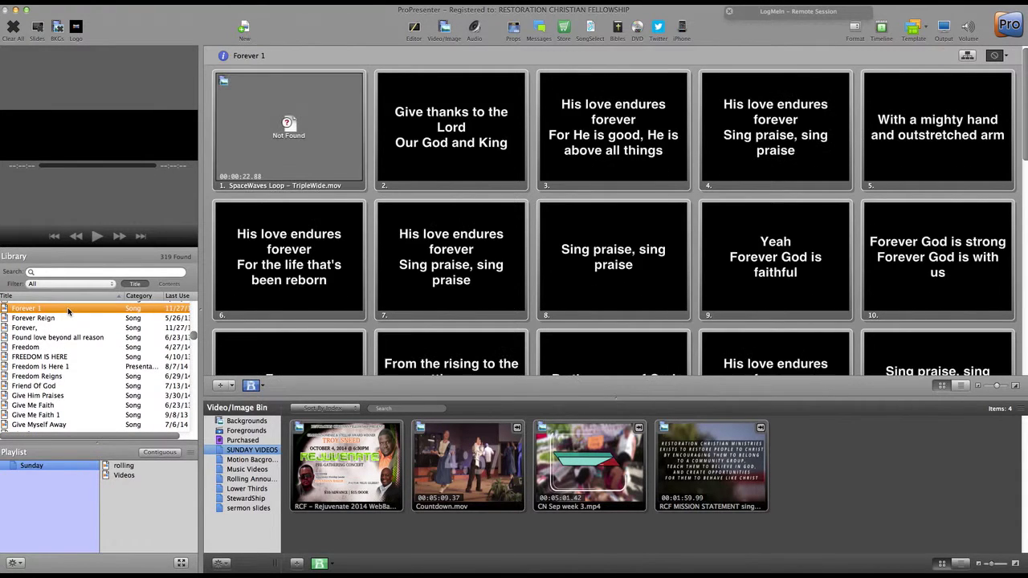
{"action": "scroll", "coordinate": [81, 325], "scroll_direction": "up", "scroll_amount": 10}
{"action": "left_click", "coordinate": [96, 326]}
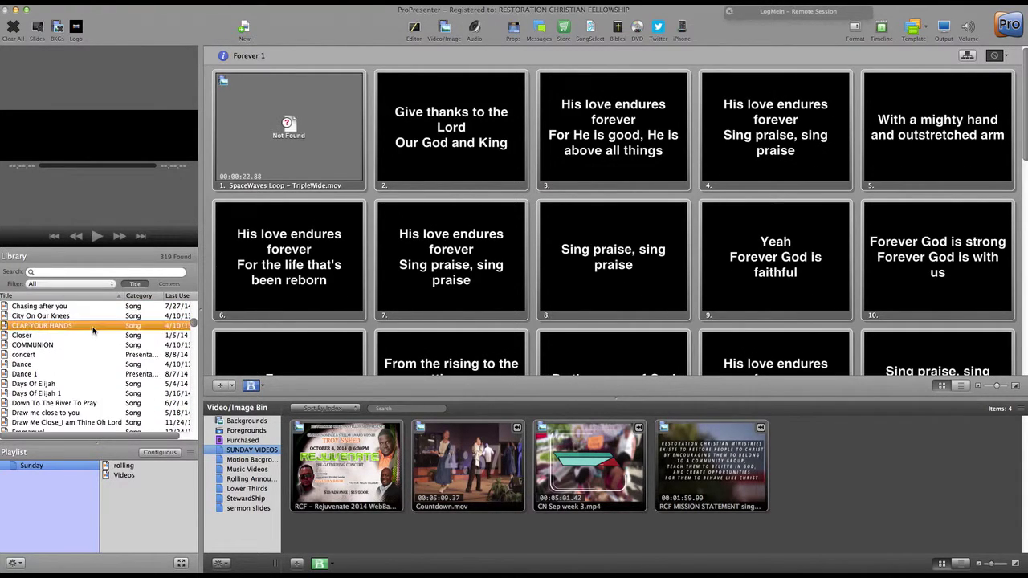
{"action": "scroll", "coordinate": [96, 333], "scroll_direction": "up", "scroll_amount": 15}
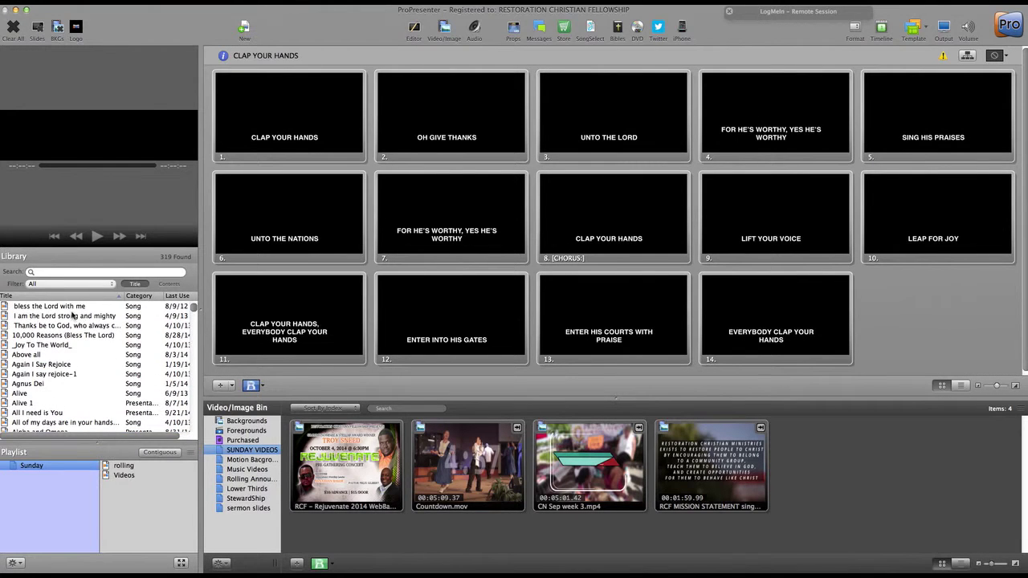
{"action": "left_click", "coordinate": [73, 309]}
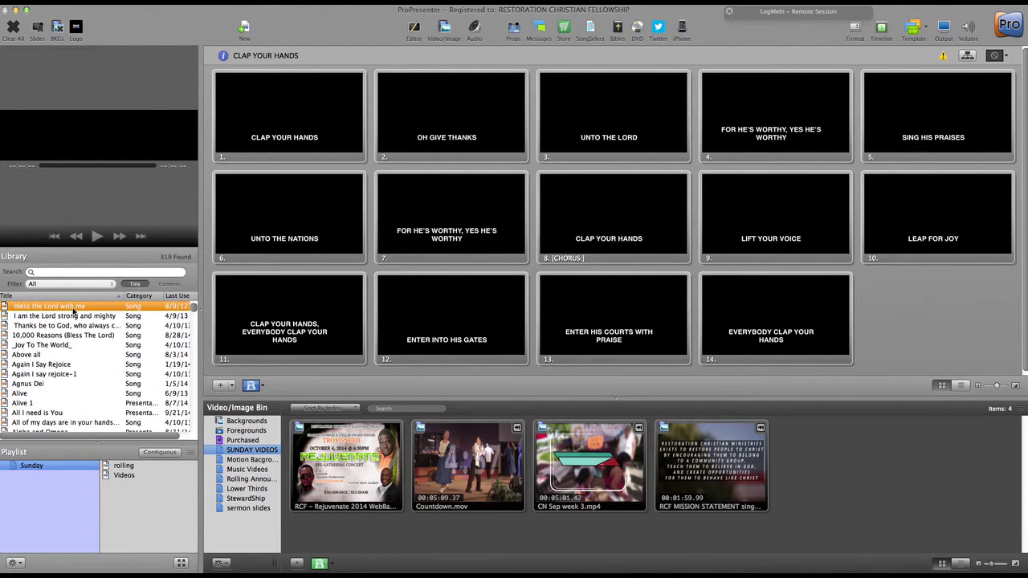
Sort the library by last-used date, most recent first, and add the song Again I say rejoice-1 to the Sunday playlist after Videos.
{"action": "left_click", "coordinate": [177, 296]}
{"action": "left_click", "coordinate": [69, 317]}
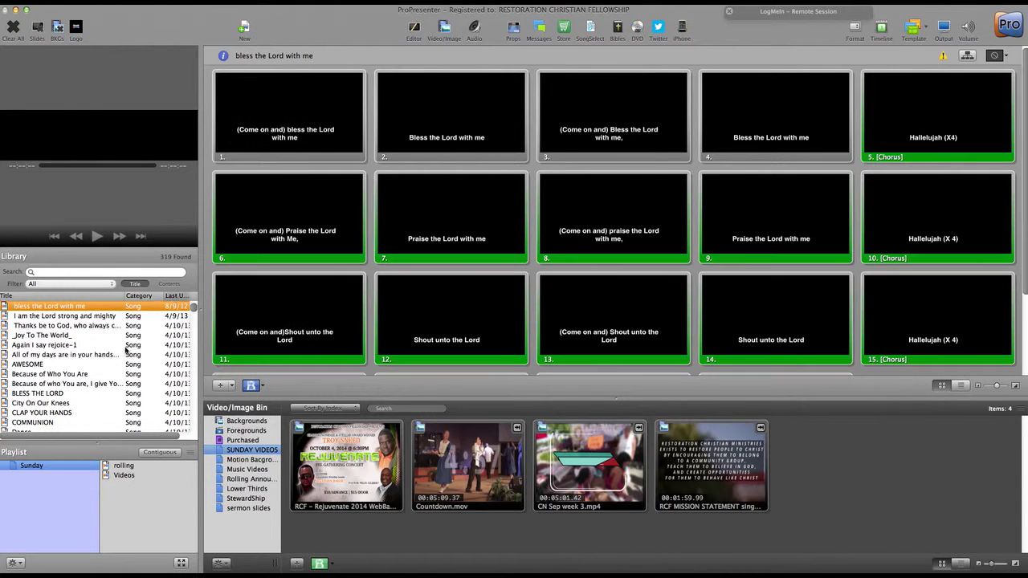
{"action": "left_click", "coordinate": [174, 297]}
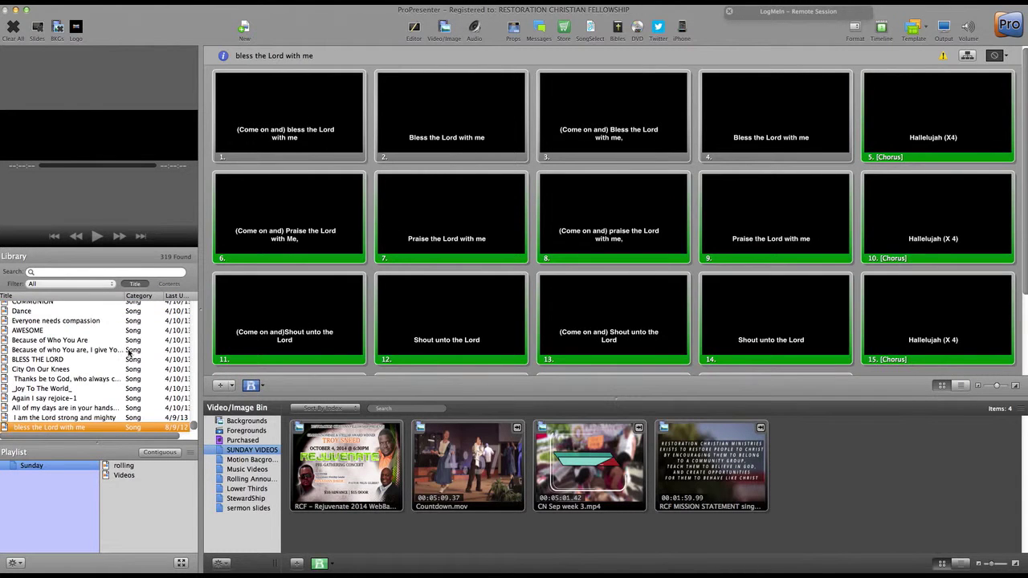
{"action": "left_click", "coordinate": [83, 402]}
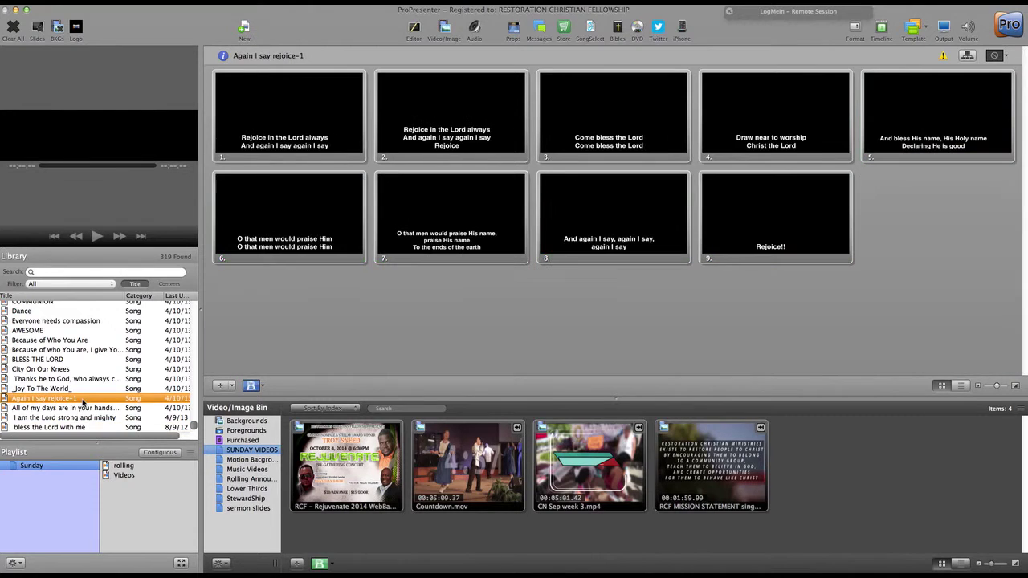
{"action": "scroll", "coordinate": [79, 394], "scroll_direction": "up", "scroll_amount": 1}
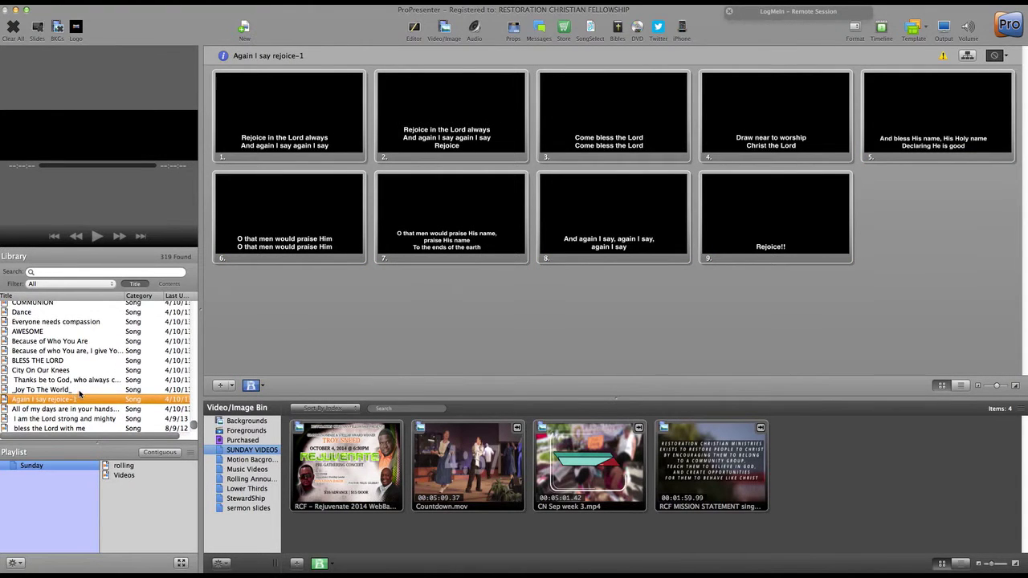
{"action": "left_click_drag", "start_coordinate": [79, 398], "coordinate": [133, 495]}
{"action": "left_click", "coordinate": [140, 486]}
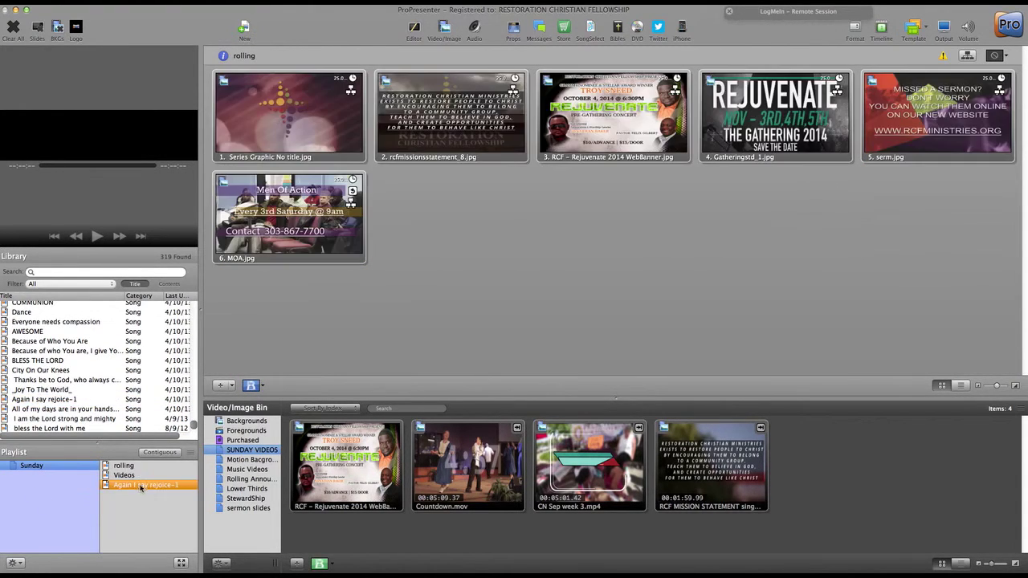
Add the TRIPLE WIDE WORSHIP MultiScreen Settings Cue to the song's first slide and trigger that slide.
{"action": "right_click", "coordinate": [305, 118]}
{"action": "mouse_move", "coordinate": [389, 229]}
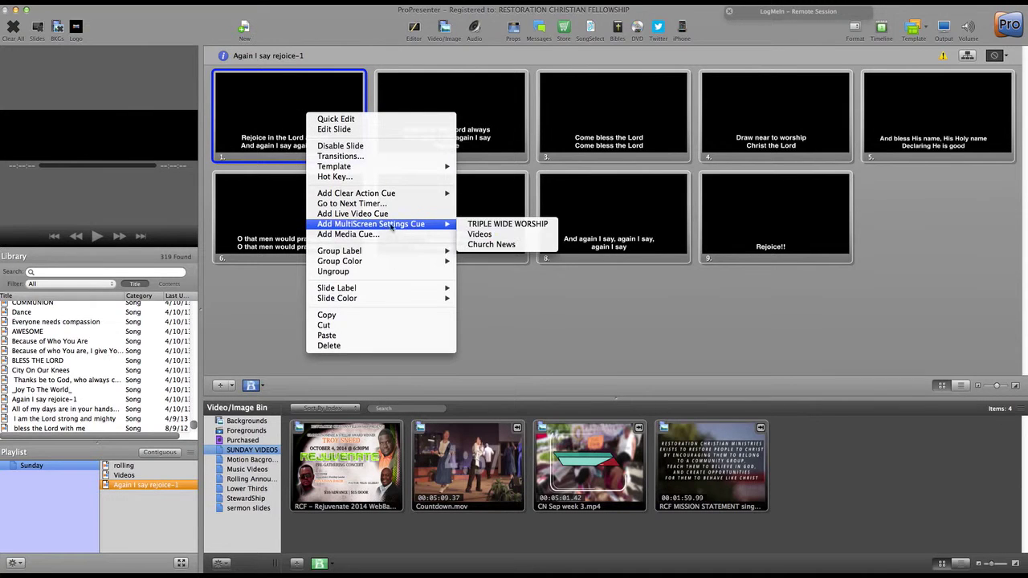
{"action": "left_click", "coordinate": [510, 228]}
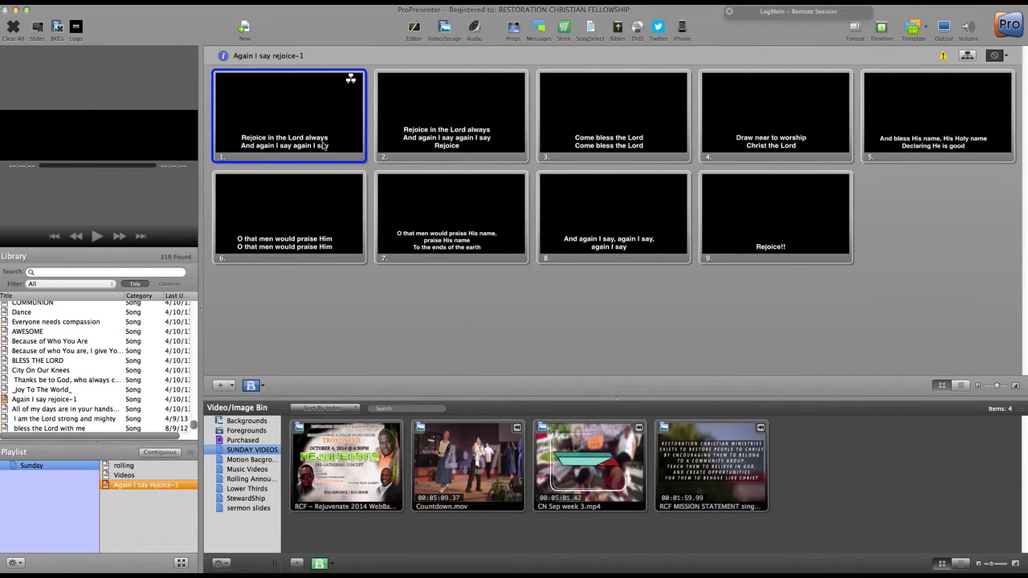
{"action": "left_click", "coordinate": [325, 158]}
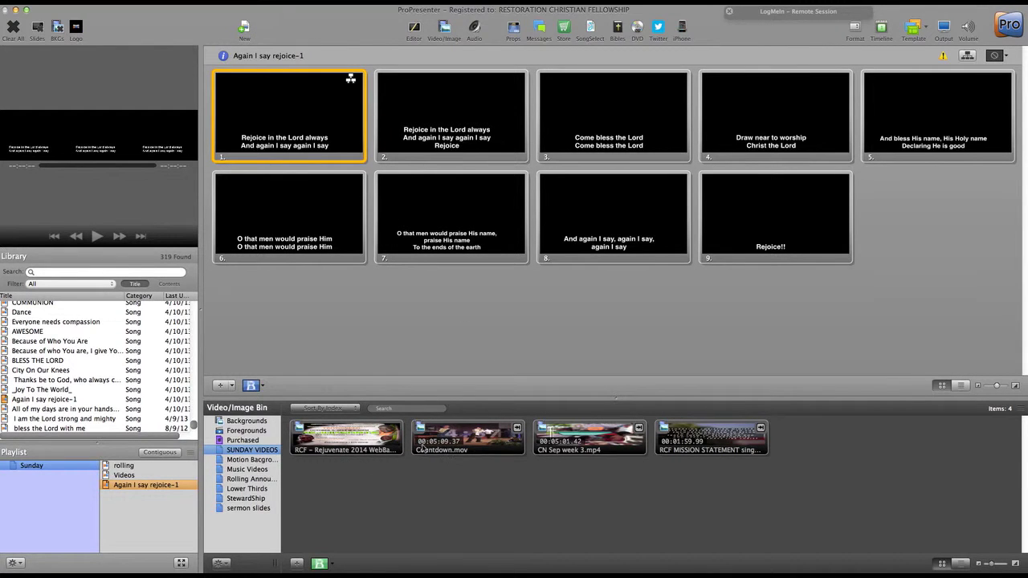
Trigger the blank slide of the Videos presentation and display the RCF - Rejuvenate 2014 image from the SUNDAY VIDEOS bin.
{"action": "left_click", "coordinate": [125, 475]}
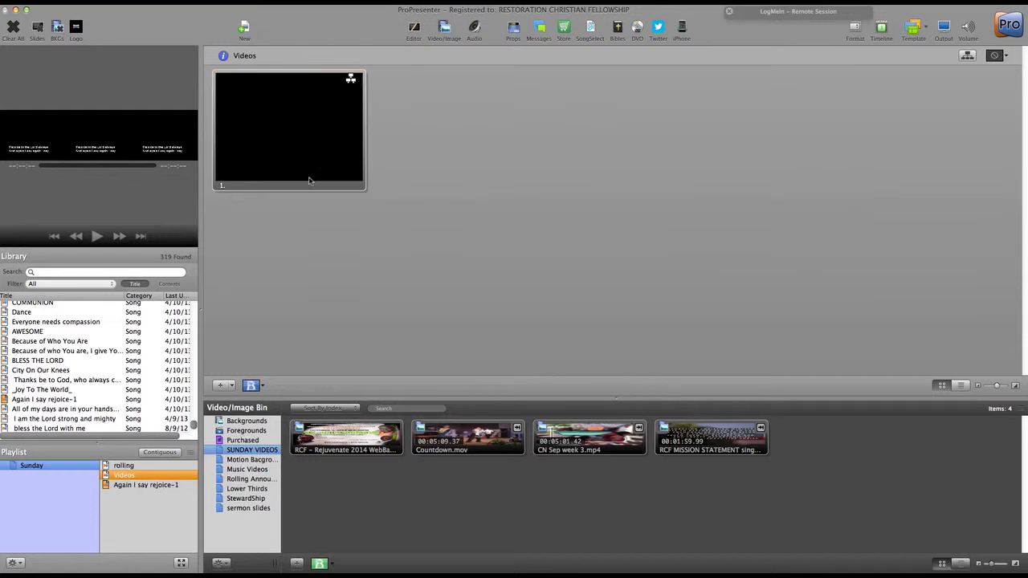
{"action": "left_click", "coordinate": [319, 126]}
{"action": "left_click", "coordinate": [133, 485]}
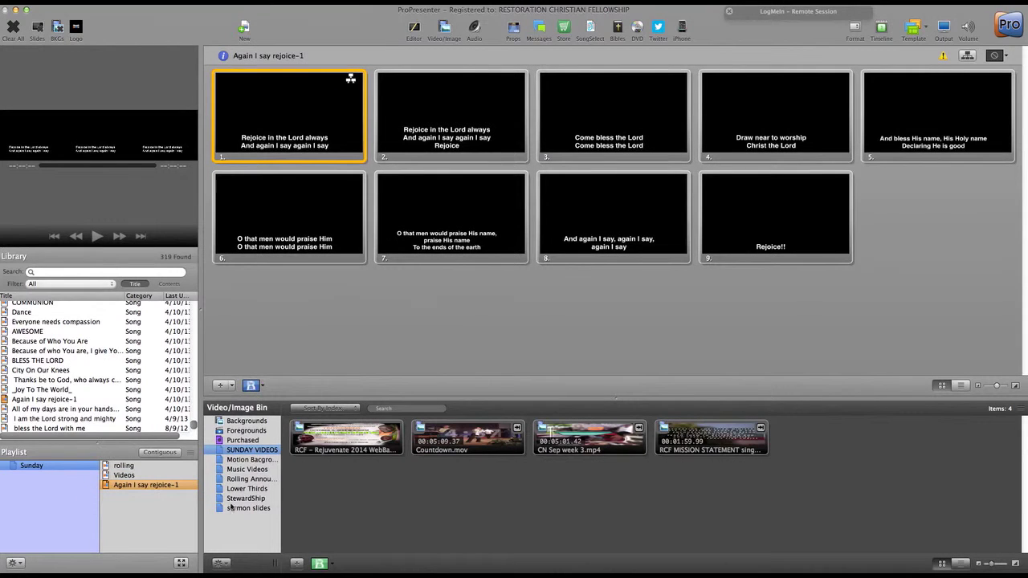
{"action": "left_click", "coordinate": [157, 476]}
{"action": "left_click", "coordinate": [332, 139]}
{"action": "left_click", "coordinate": [371, 470]}
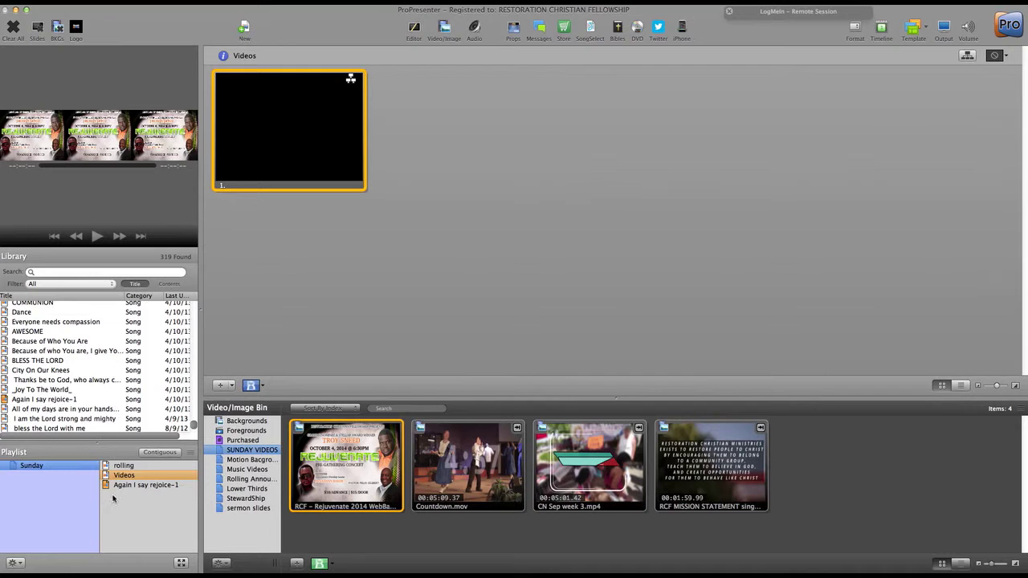
Switch from the Again I say rejoice-1 song back to the Videos presentation and trigger its blank slide again.
{"action": "left_click", "coordinate": [141, 487]}
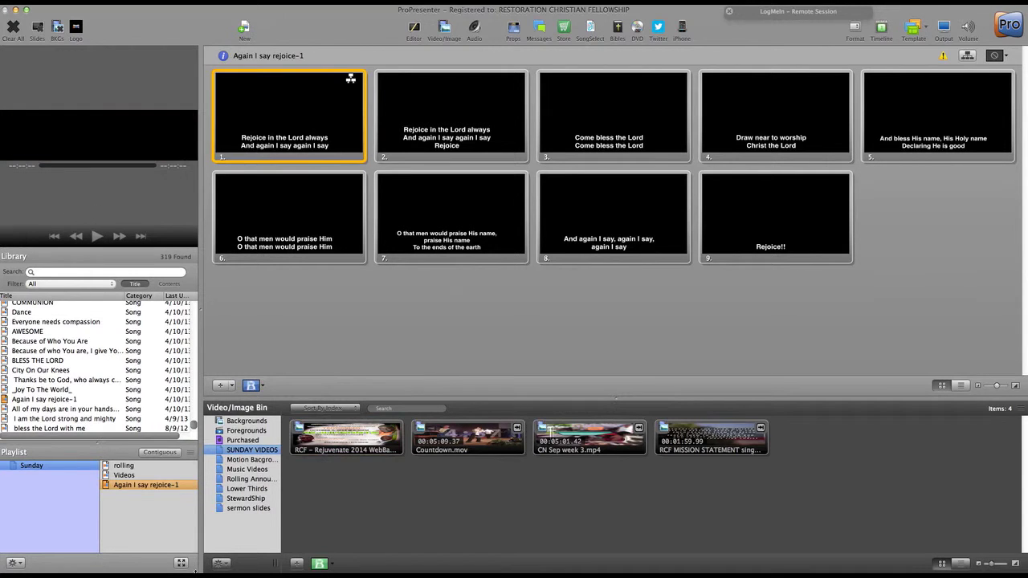
{"action": "left_click", "coordinate": [139, 476]}
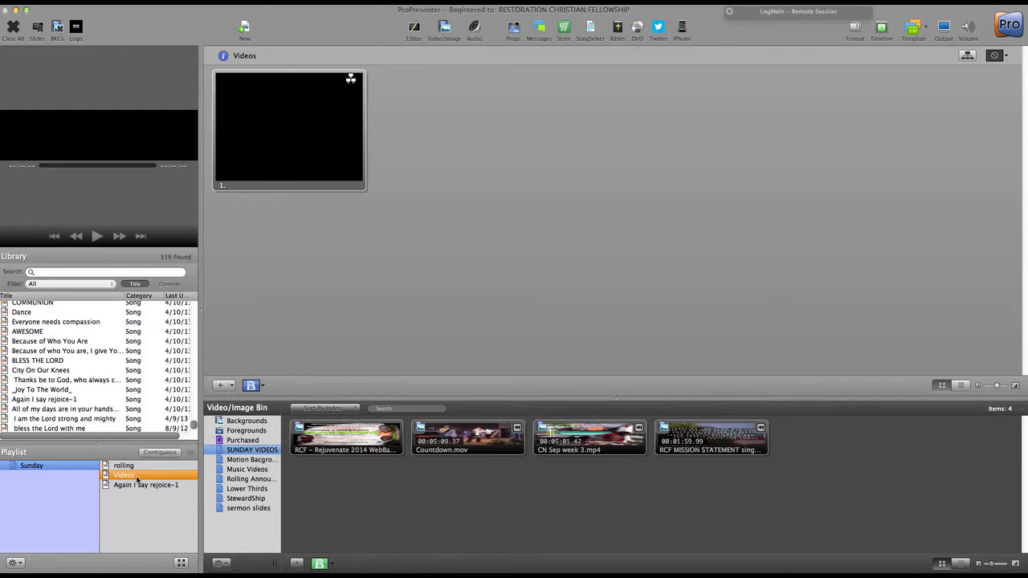
{"action": "left_click", "coordinate": [338, 134]}
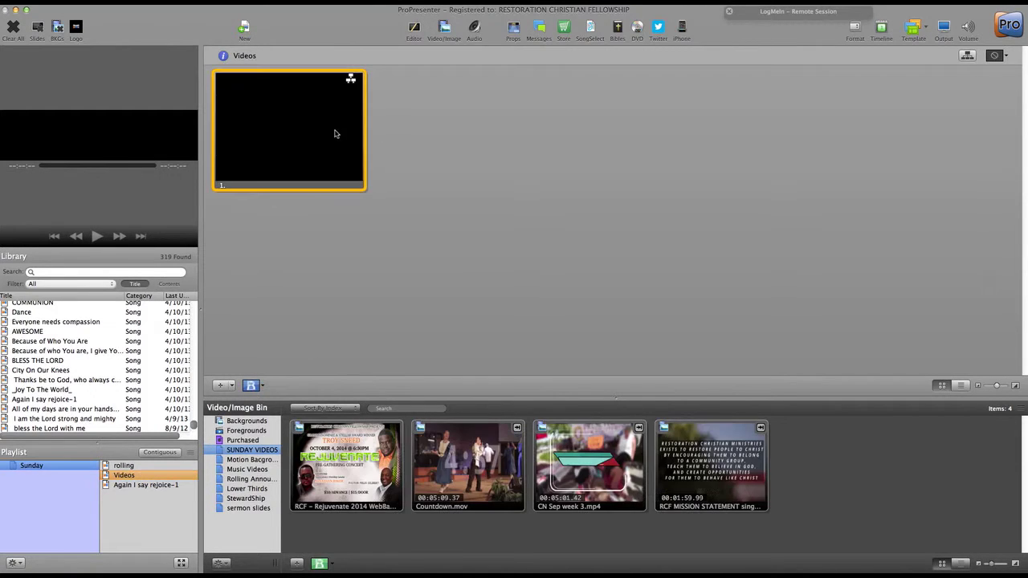
{"action": "left_click", "coordinate": [136, 485]}
{"action": "left_click", "coordinate": [131, 475]}
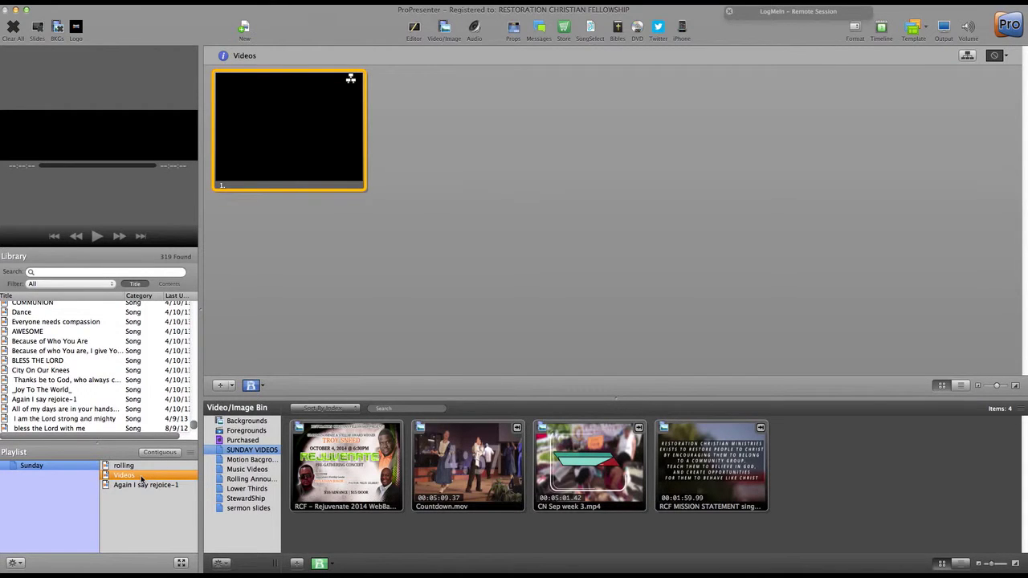
{"action": "left_click", "coordinate": [325, 150]}
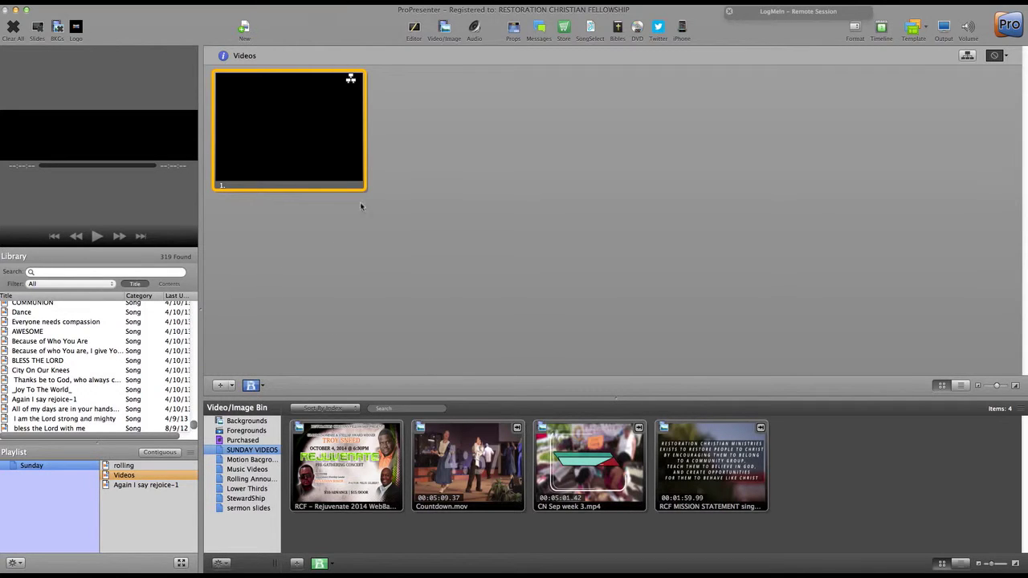
Play the Rejuvenate image and CN Sep week 3.mp4 from the SUNDAY VIDEOS bin, then clear the background layer.
{"action": "left_click", "coordinate": [355, 490]}
{"action": "left_click", "coordinate": [567, 506]}
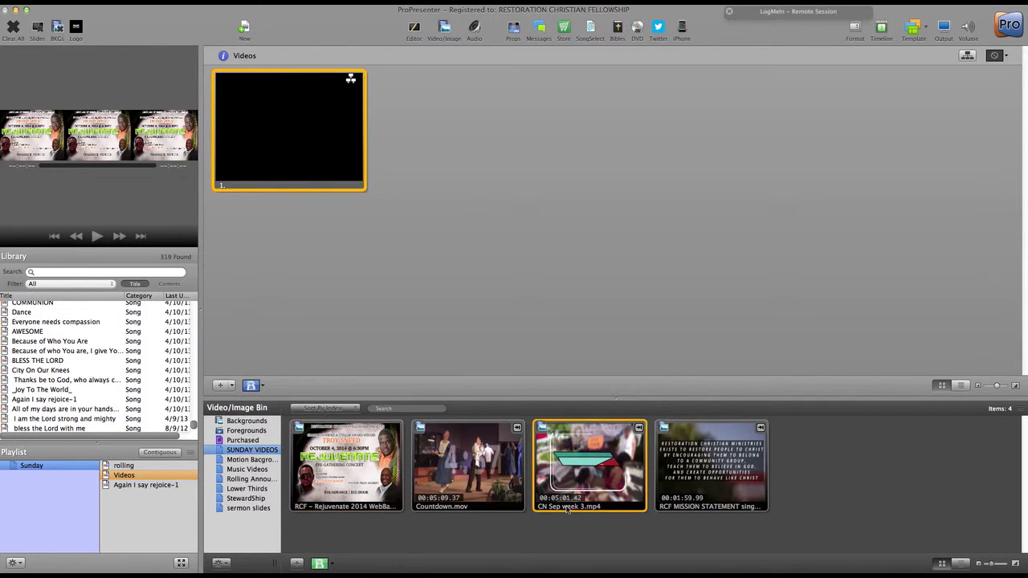
{"action": "left_click", "coordinate": [56, 29]}
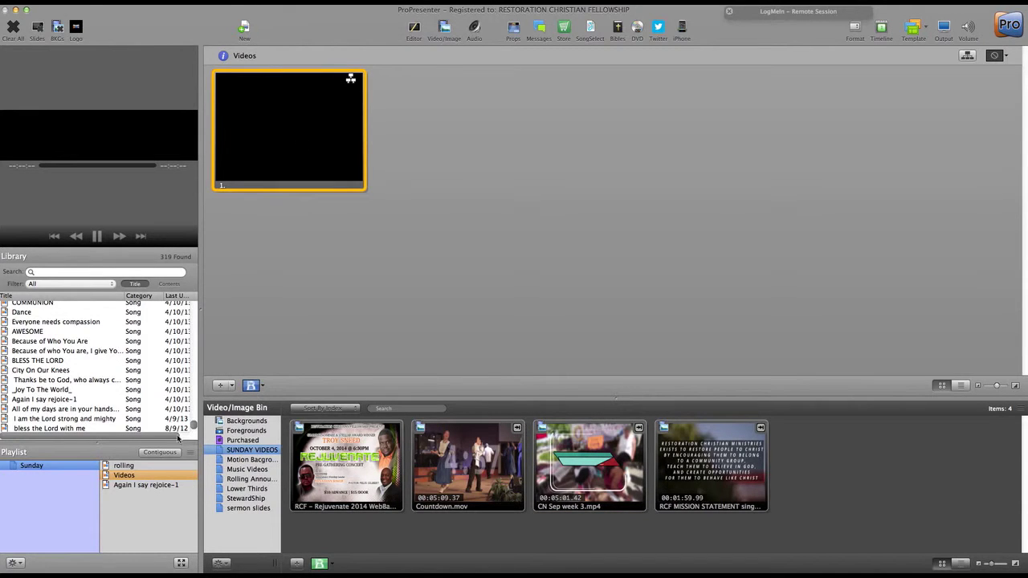
Switch twice from the Again I say rejoice-1 song to the Videos presentation, triggering the Videos blank slide each time.
{"action": "left_click", "coordinate": [146, 467]}
{"action": "left_click", "coordinate": [142, 484]}
{"action": "left_click", "coordinate": [132, 477]}
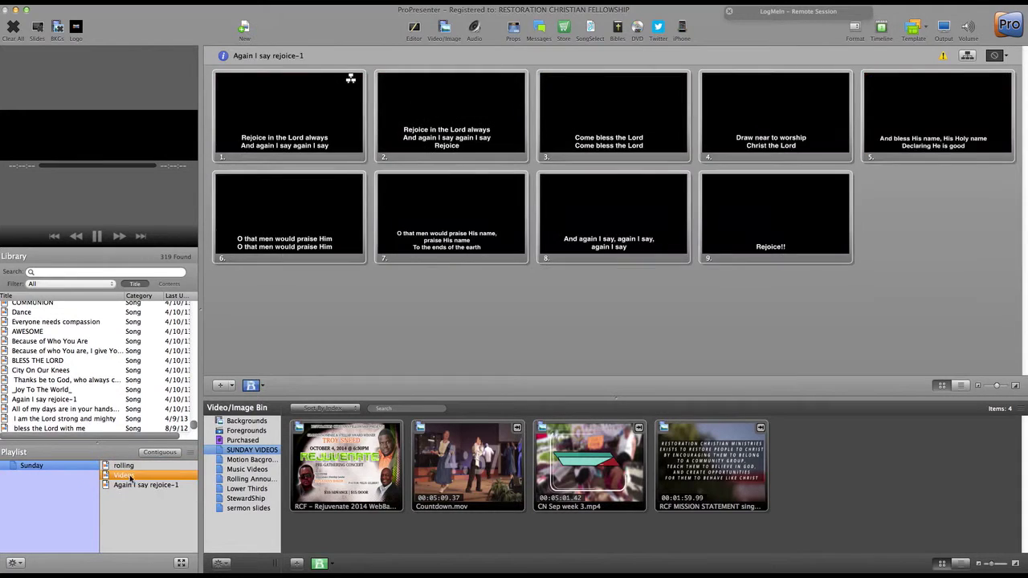
{"action": "left_click", "coordinate": [286, 135]}
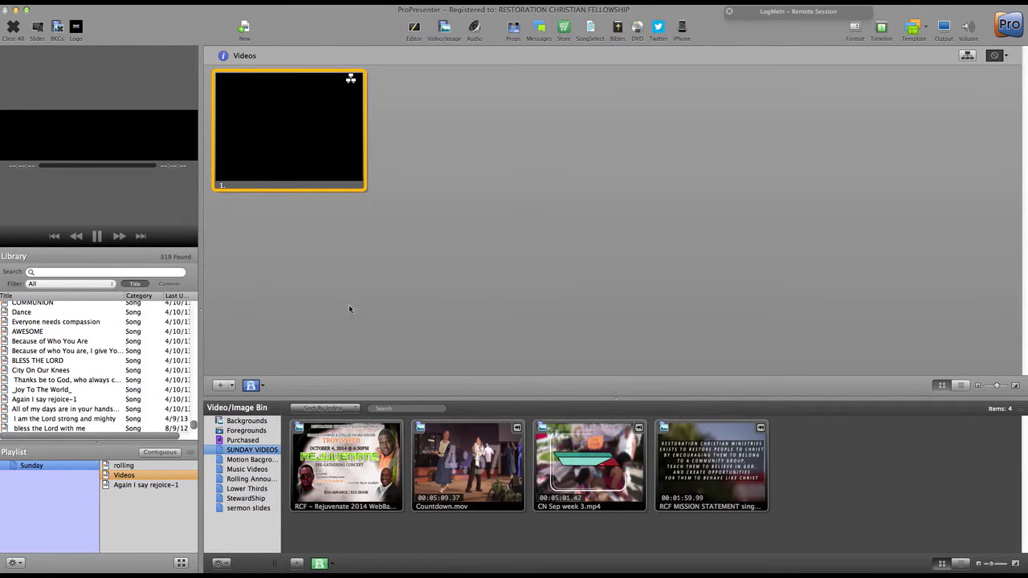
{"action": "left_click", "coordinate": [151, 486]}
{"action": "left_click", "coordinate": [151, 478]}
{"action": "left_click", "coordinate": [295, 126]}
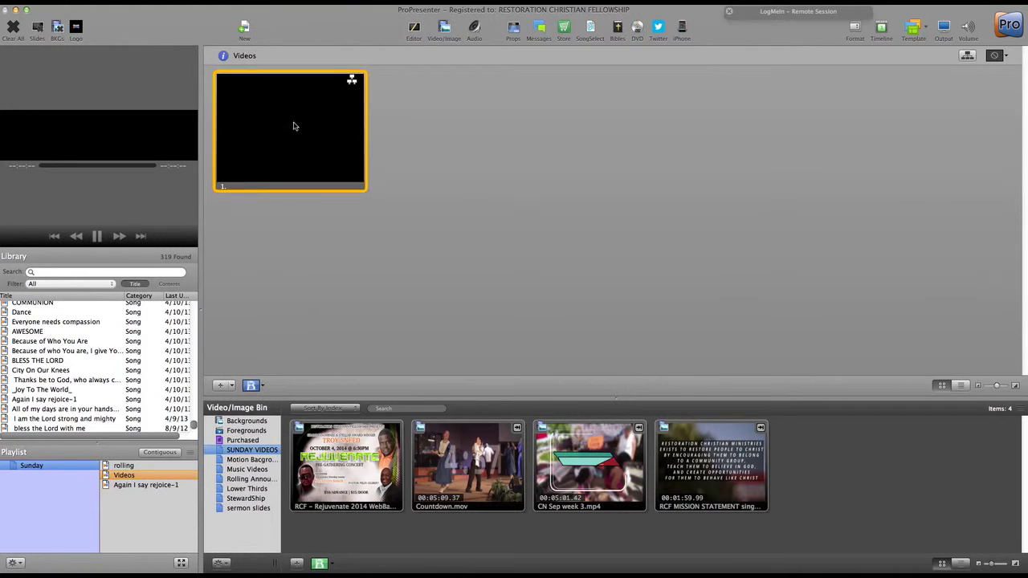
Go through the Sunday playlist items to Again I say rejoice-1, trigger its first slide and display the RCF - Rejuvenate 2014 image.
{"action": "left_click", "coordinate": [155, 486]}
{"action": "left_click", "coordinate": [148, 477]}
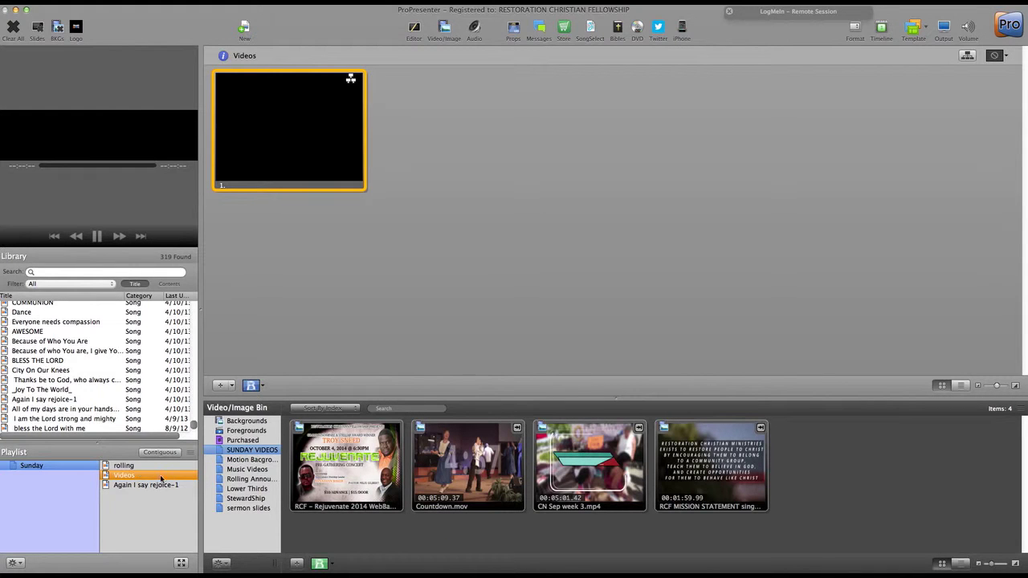
{"action": "left_click", "coordinate": [129, 466]}
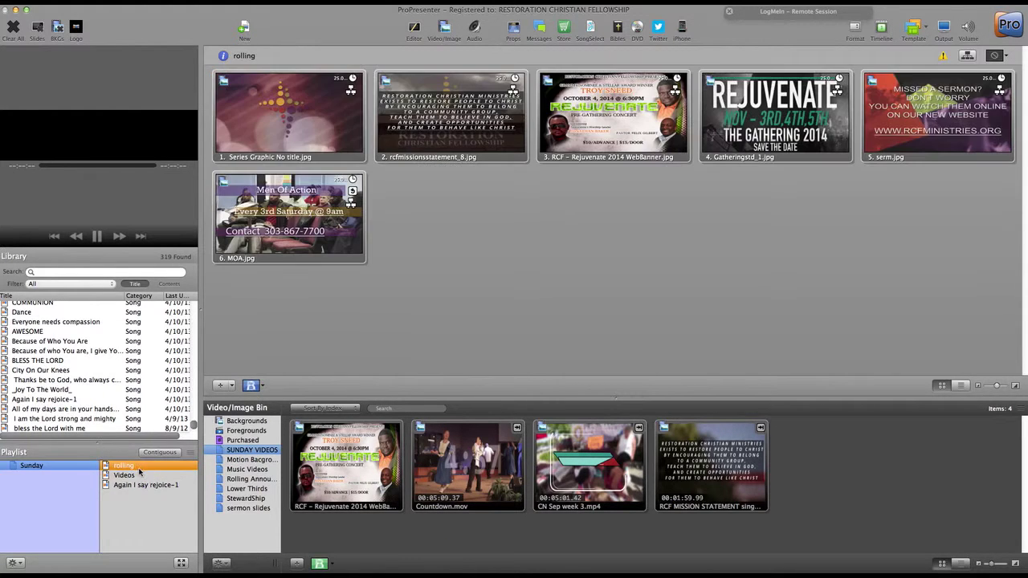
{"action": "left_click", "coordinate": [145, 486]}
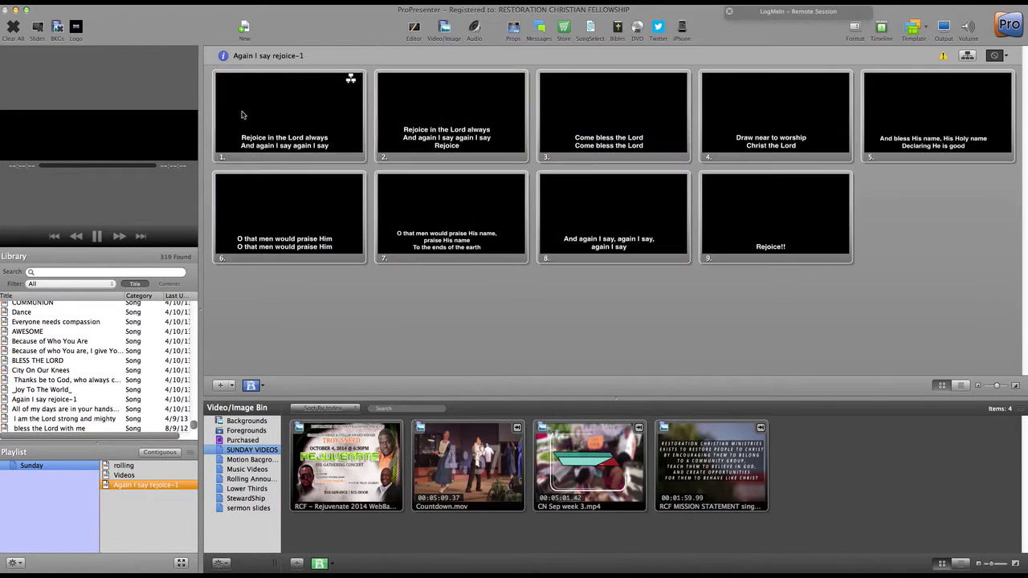
{"action": "left_click", "coordinate": [365, 451]}
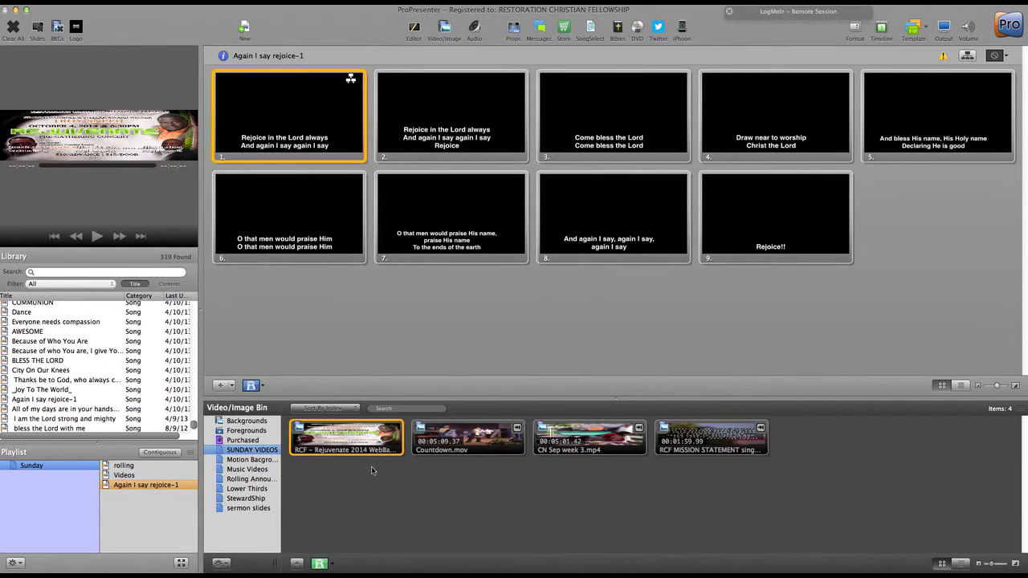
Return to the Videos presentation, trigger its blank slide and display the RCF - Rejuvenate 2014 image again.
{"action": "left_click", "coordinate": [124, 475]}
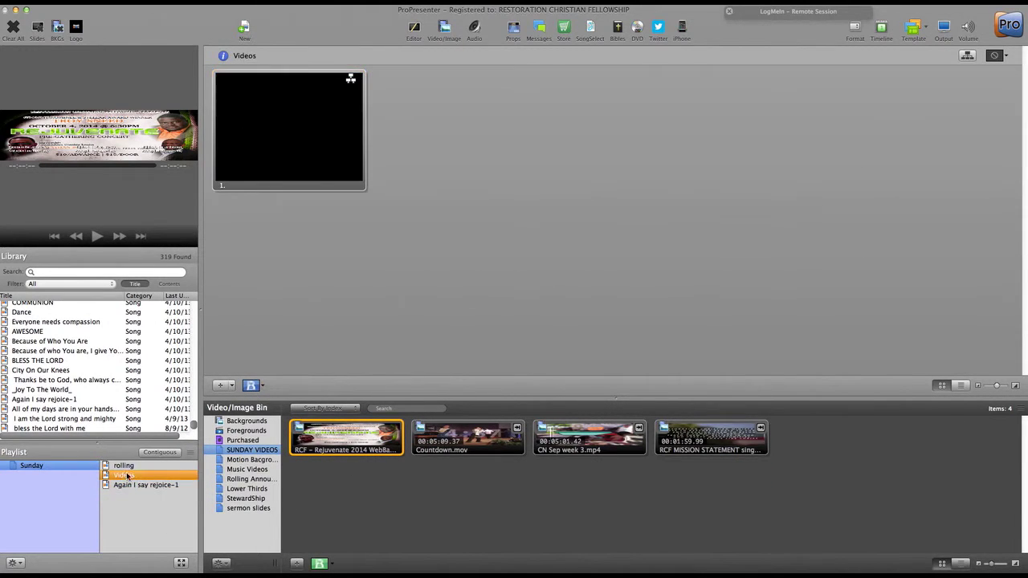
{"action": "left_click", "coordinate": [293, 124]}
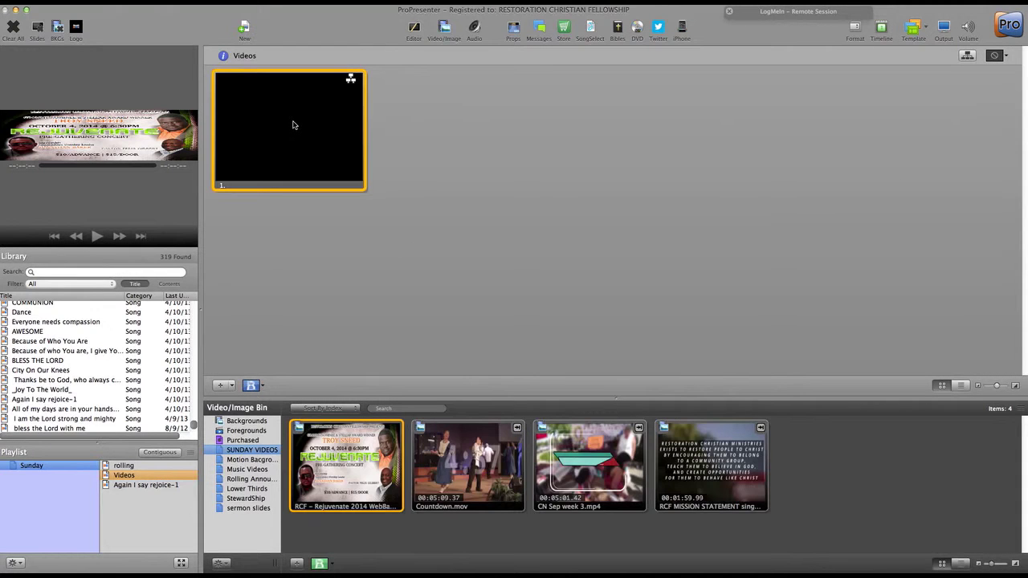
{"action": "left_click", "coordinate": [338, 459]}
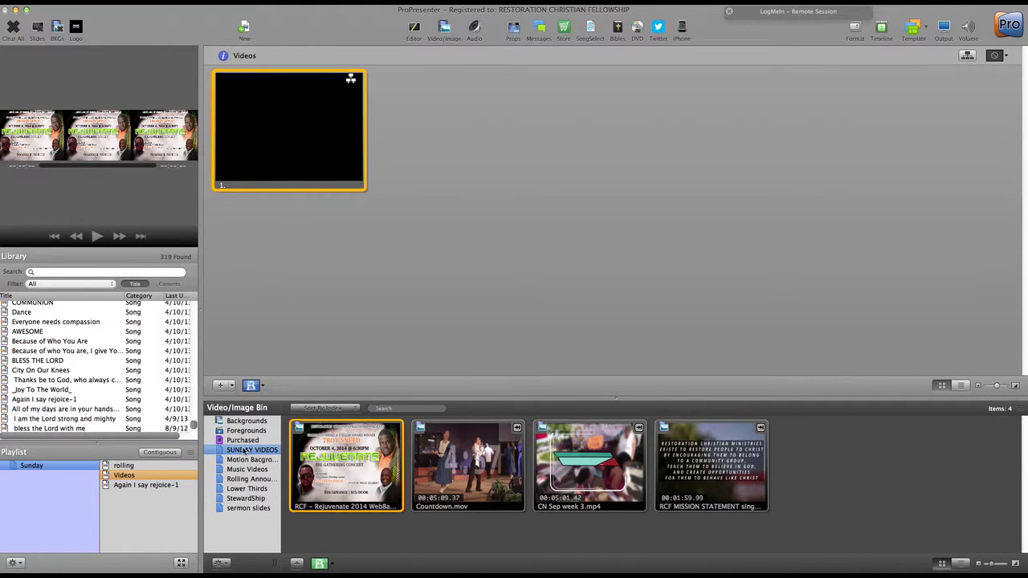
Browse the media bins, move the sermon slides bin above StewardShip and return to the SUNDAY VIDEOS bin.
{"action": "left_click", "coordinate": [265, 460]}
{"action": "left_click", "coordinate": [257, 499]}
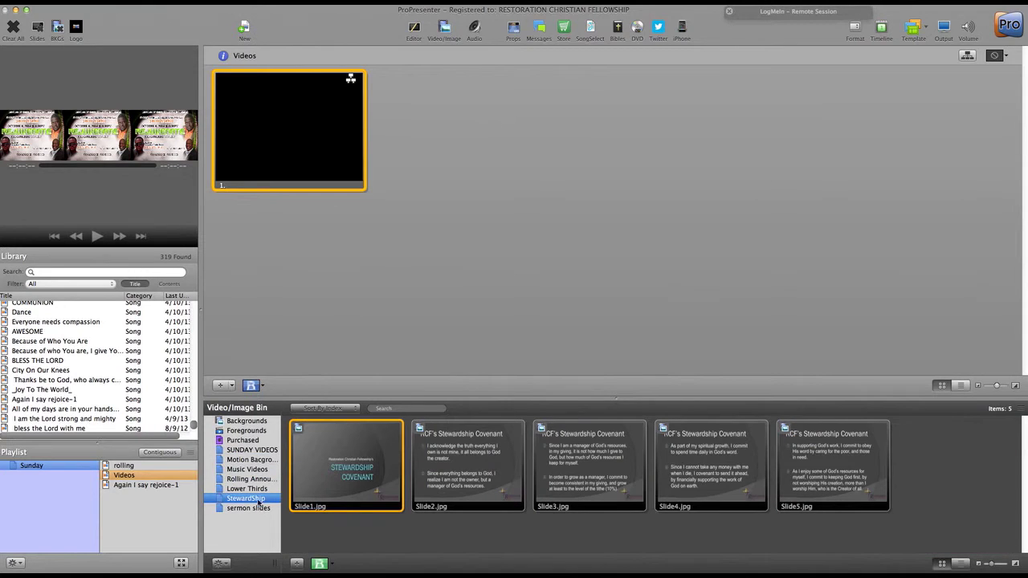
{"action": "left_click", "coordinate": [251, 463]}
{"action": "left_click", "coordinate": [254, 503]}
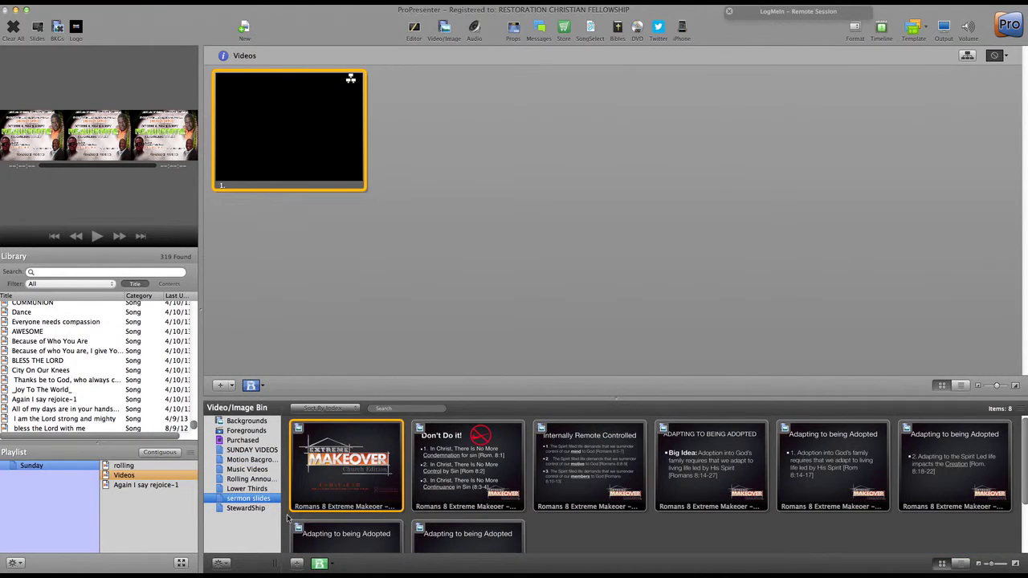
{"action": "left_click", "coordinate": [252, 450]}
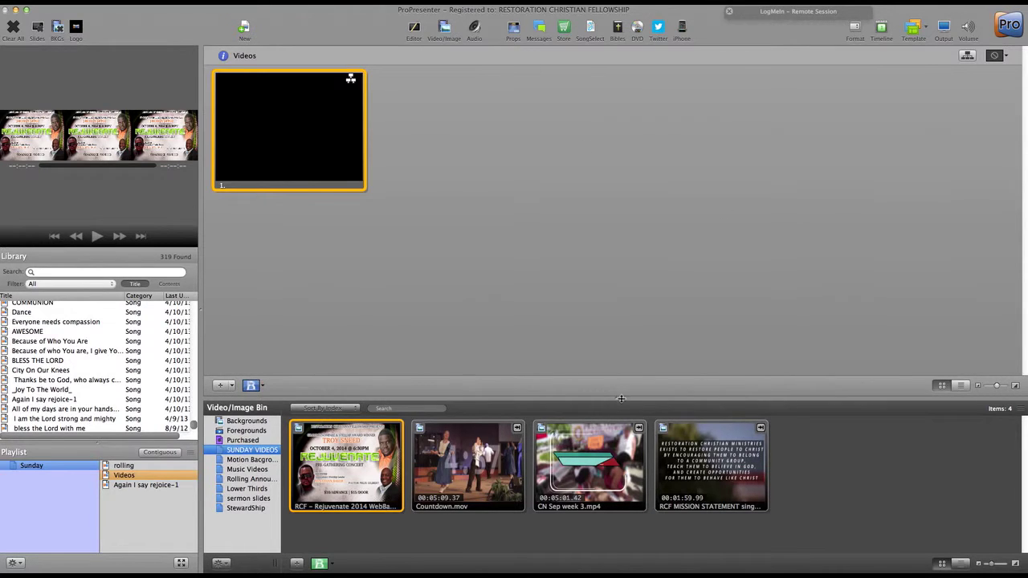
Enlarge the Video/Image Bin and play Countdown.mov from SUNDAY VIDEOS, then clear all layers.
{"action": "left_click_drag", "start_coordinate": [619, 399], "coordinate": [609, 344]}
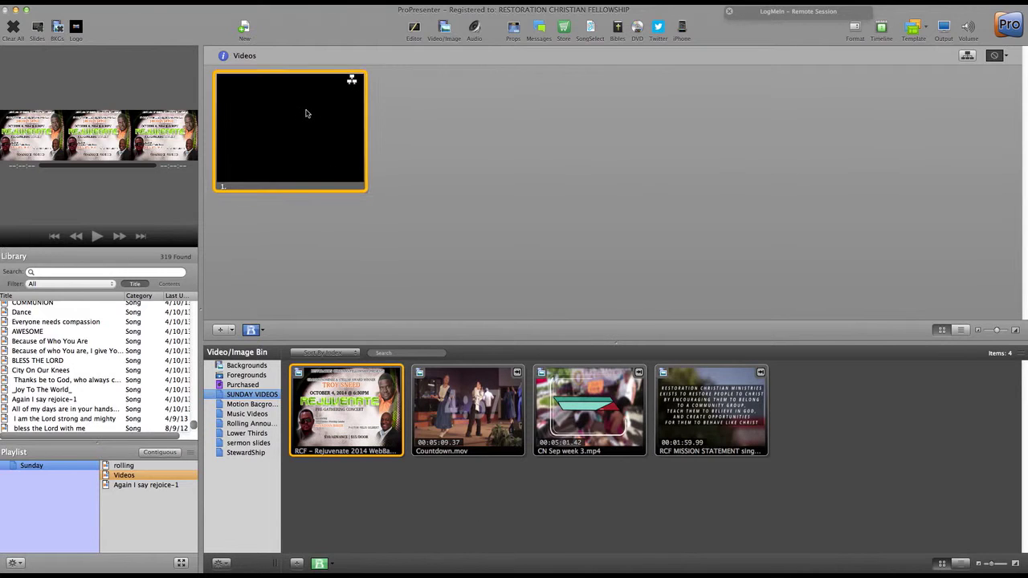
{"action": "left_click", "coordinate": [457, 412]}
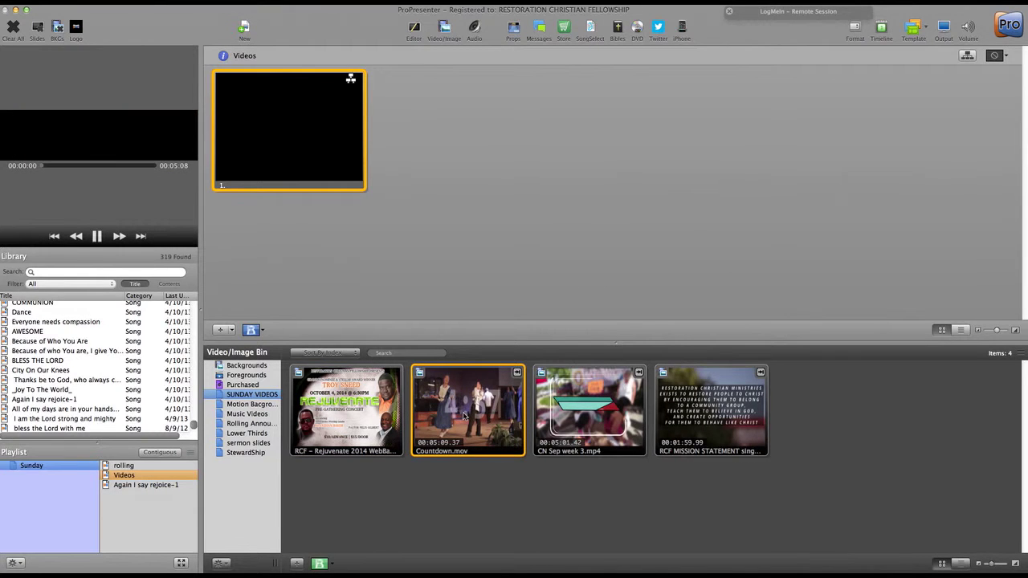
{"action": "left_click", "coordinate": [22, 33]}
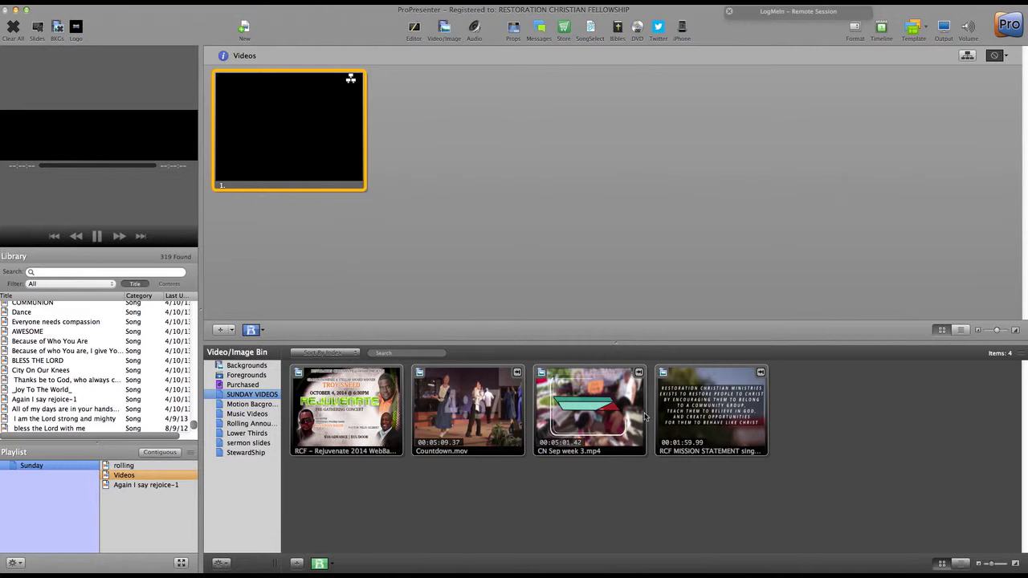
Select and deselect all SUNDAY VIDEOS media, then open the options of the RCF - Rejuvenate 2014 image.
{"action": "left_click_drag", "start_coordinate": [843, 401], "coordinate": [303, 420]}
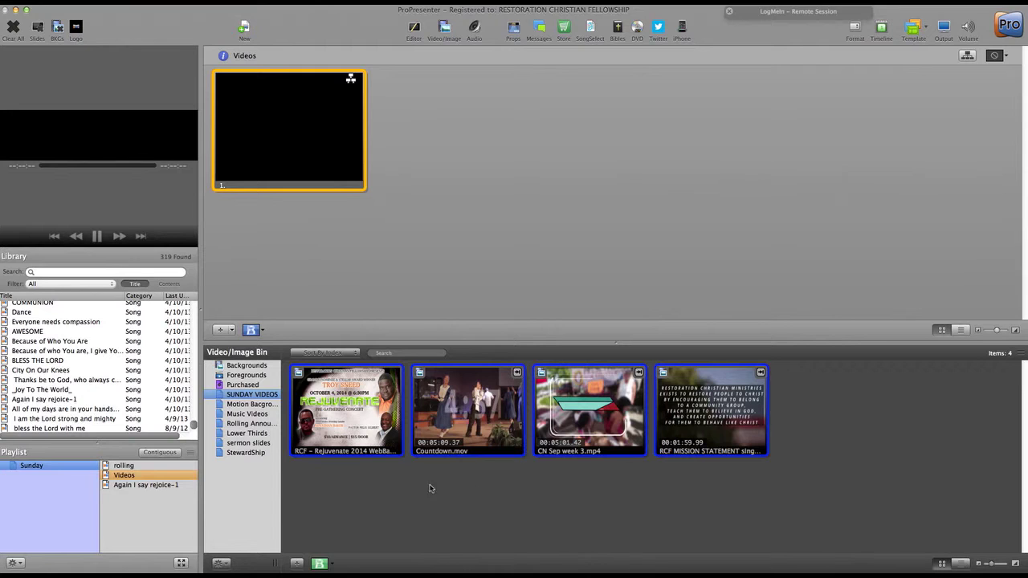
{"action": "left_click", "coordinate": [804, 426]}
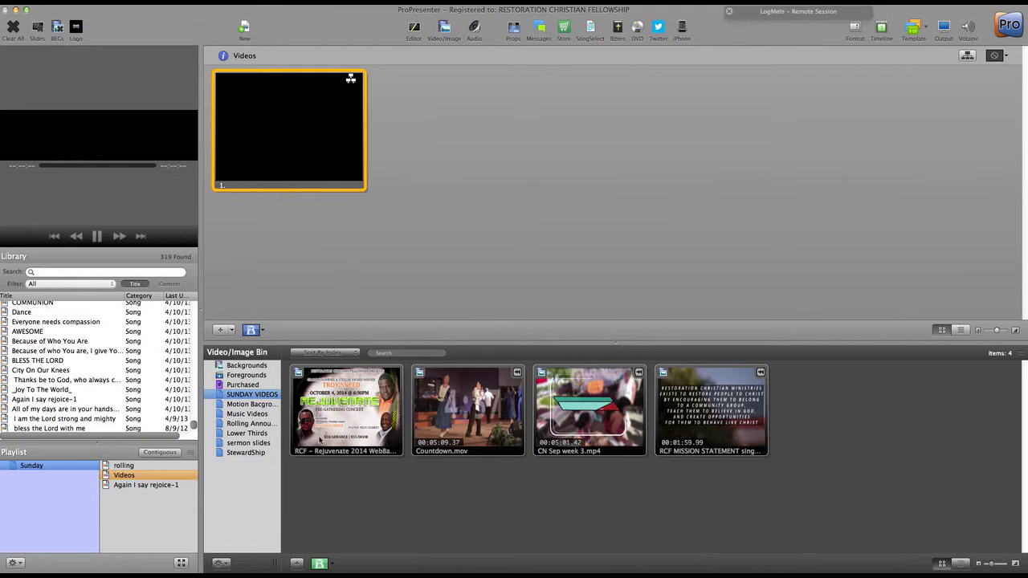
{"action": "right_click", "coordinate": [363, 408]}
{"action": "left_click", "coordinate": [340, 492]}
{"action": "left_click", "coordinate": [143, 505]}
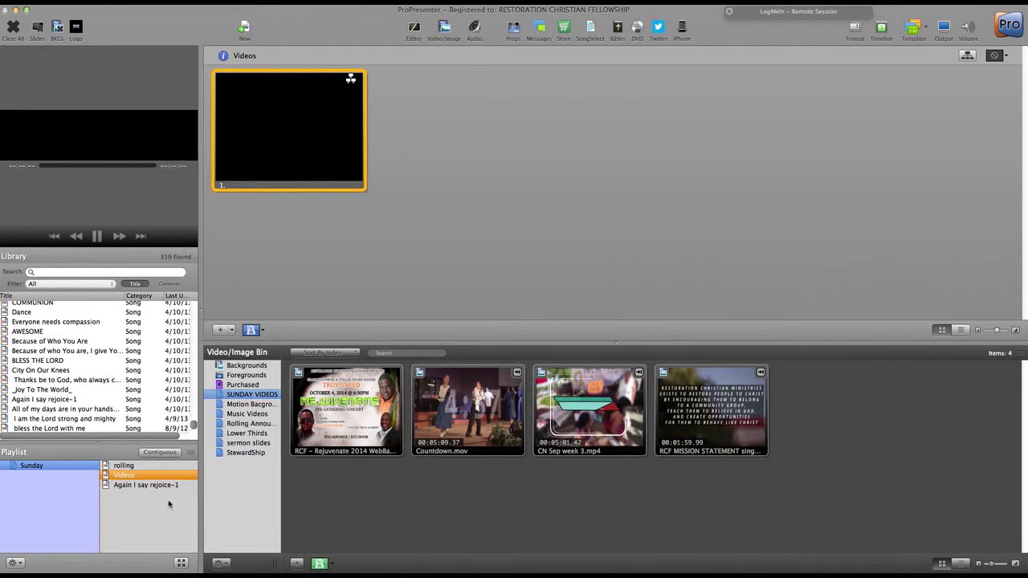
View the rolling presentation, return to Videos and reduce the height of the Video/Image Bin.
{"action": "left_click", "coordinate": [137, 466]}
{"action": "left_click", "coordinate": [141, 476]}
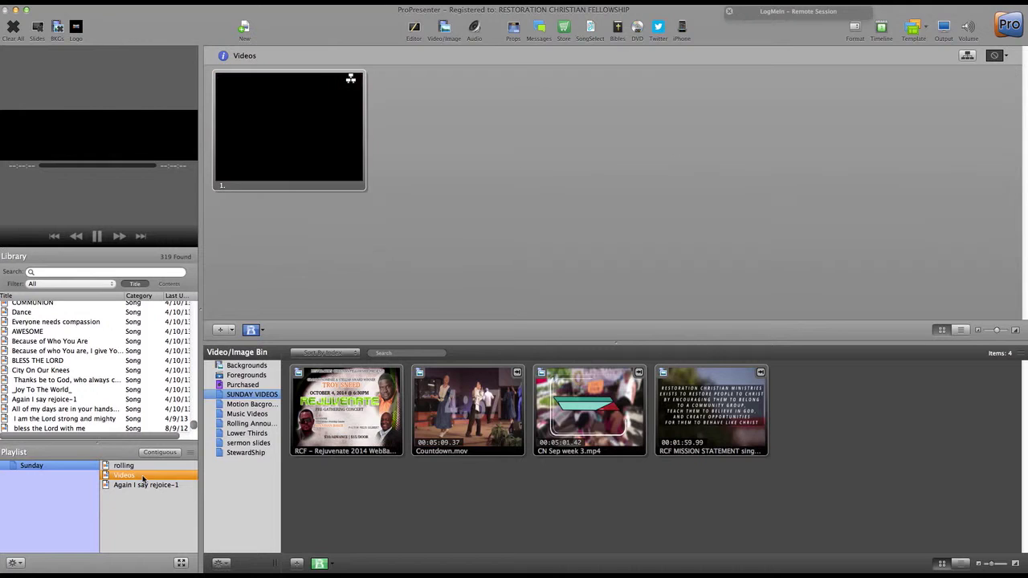
{"action": "left_click_drag", "start_coordinate": [612, 343], "coordinate": [593, 413]}
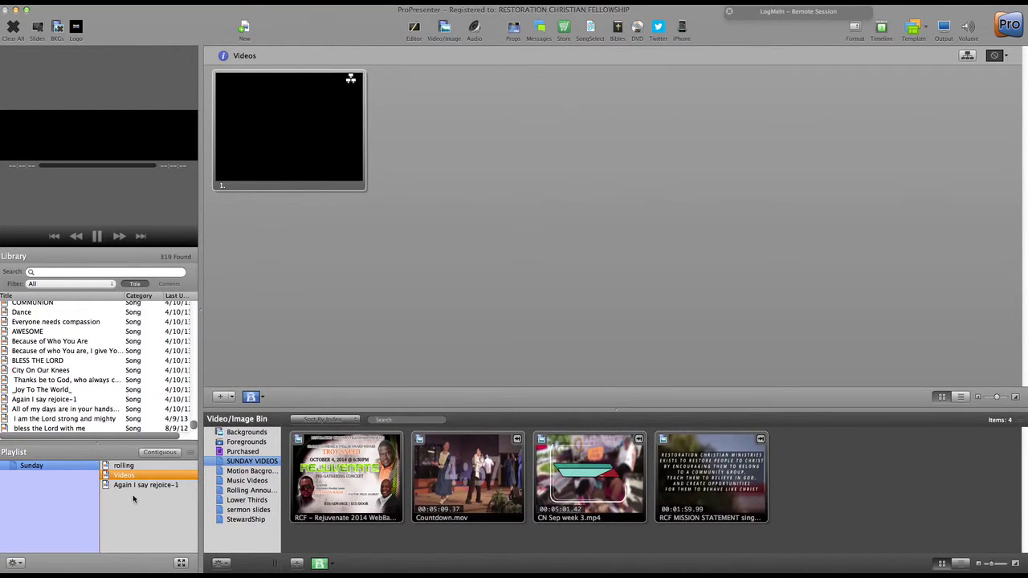
Open the Again I say rejoice-1 song and enlarge its slide thumbnails.
{"action": "left_click", "coordinate": [137, 486]}
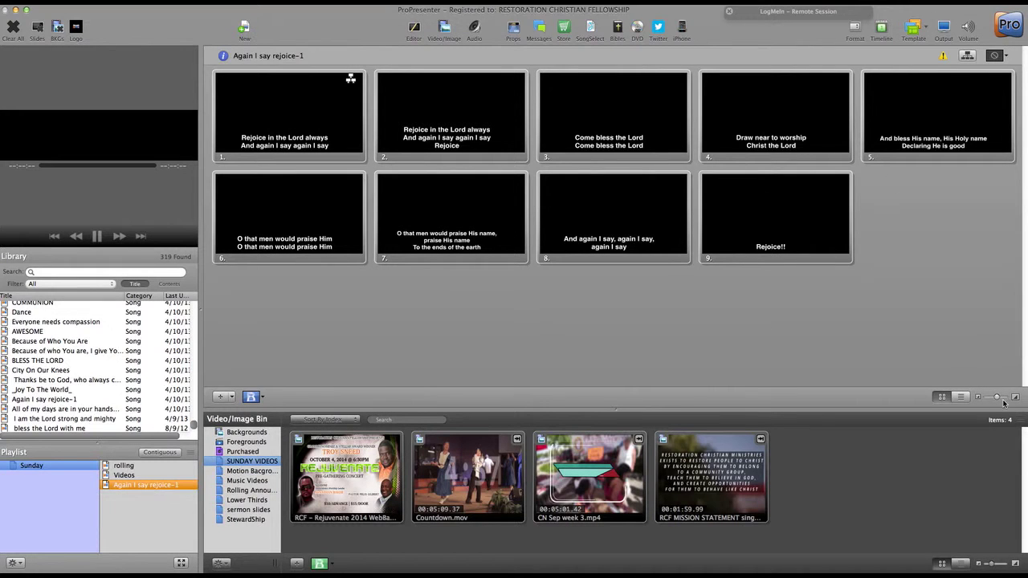
{"action": "mouse_move", "coordinate": [995, 398]}
{"action": "left_mouse_down"}
{"action": "mouse_move", "coordinate": [1007, 400]}
{"action": "mouse_move", "coordinate": [988, 403]}
{"action": "mouse_move", "coordinate": [998, 405]}
{"action": "left_mouse_up"}
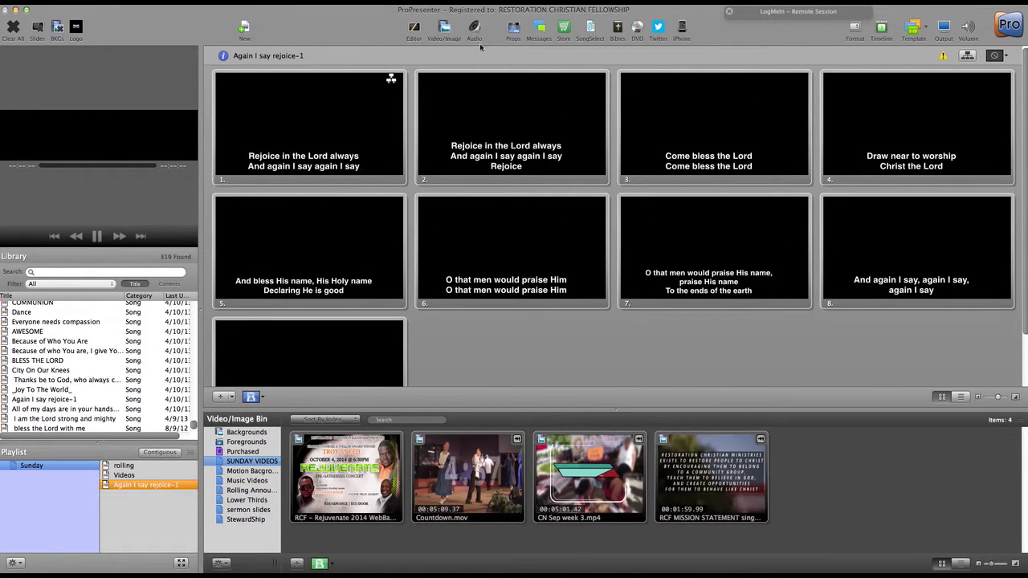
Hide and show the Video/Image Bin, switching from the song to the Videos presentation.
{"action": "left_click", "coordinate": [440, 36]}
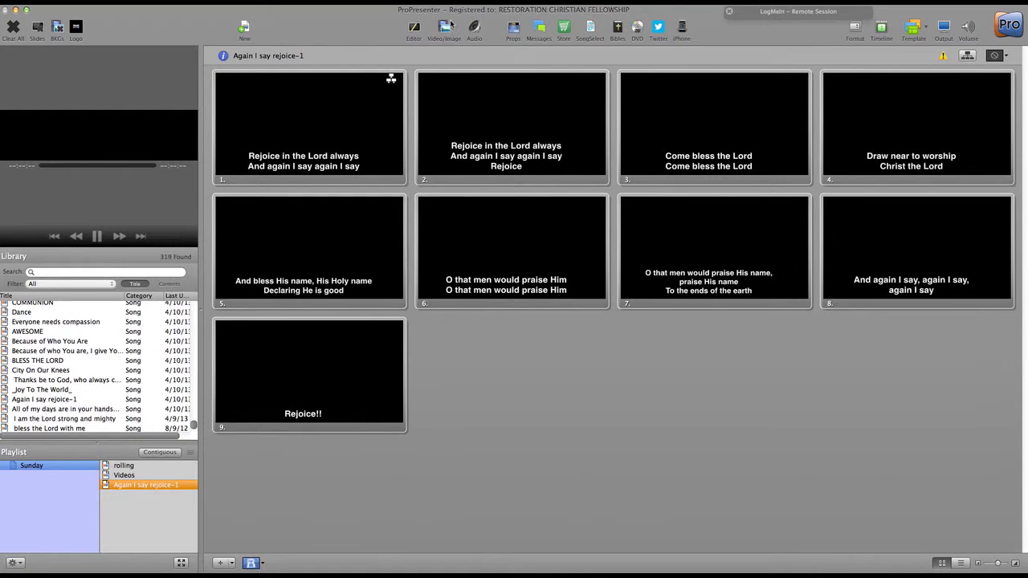
{"action": "left_click", "coordinate": [446, 30]}
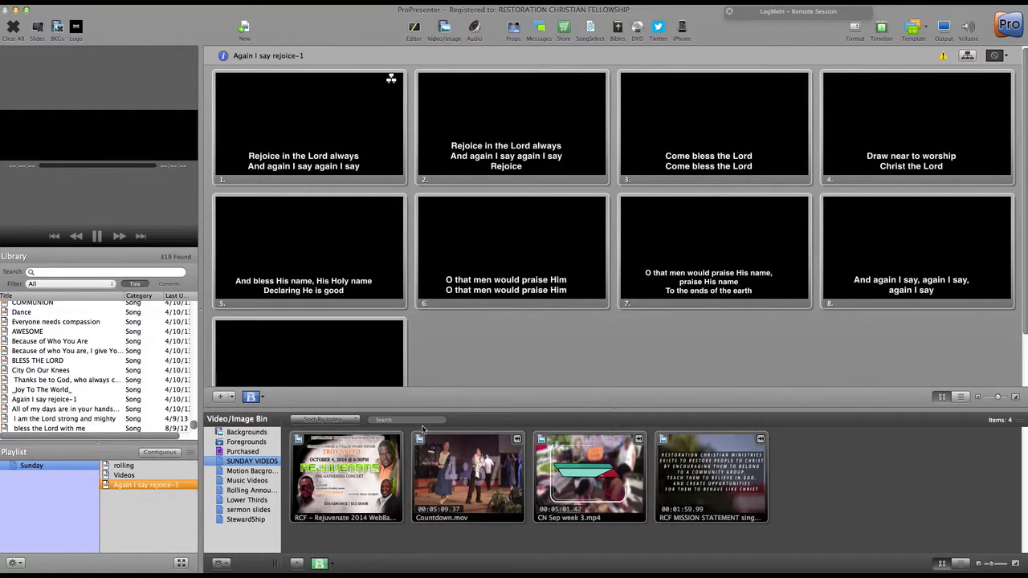
{"action": "left_click", "coordinate": [446, 29]}
{"action": "left_click", "coordinate": [128, 475]}
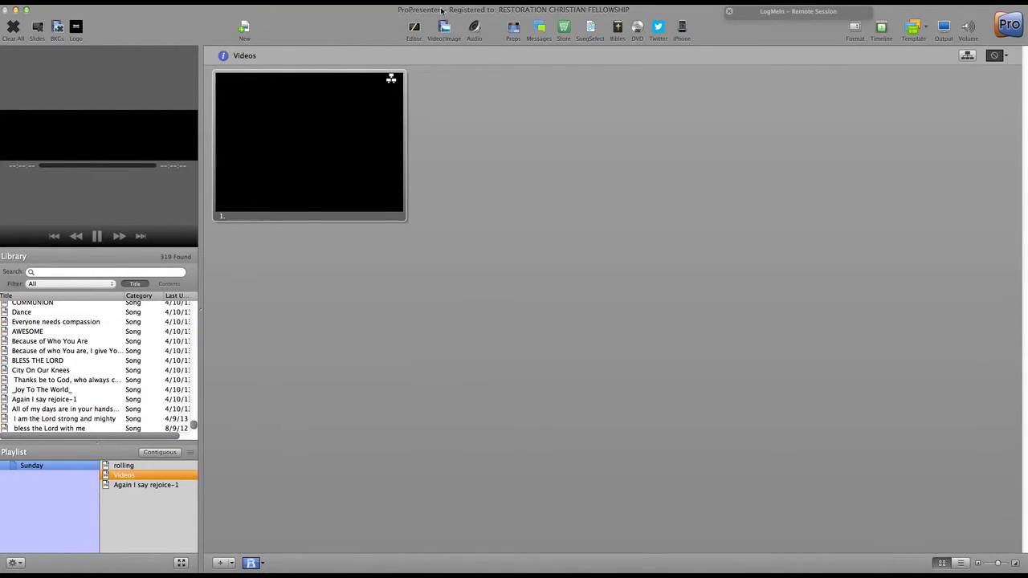
{"action": "left_click", "coordinate": [447, 29]}
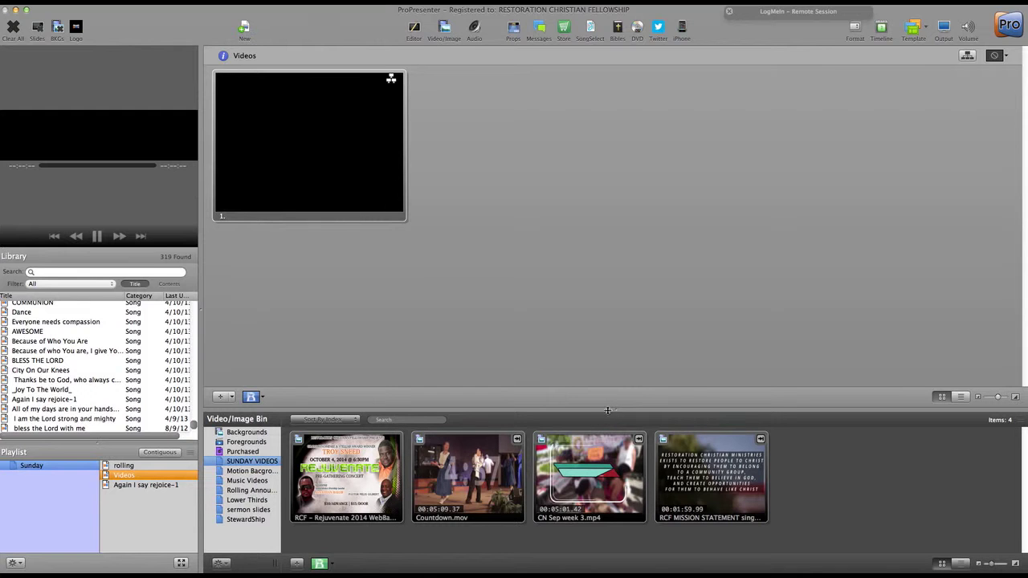
Open the props, detach them into a separate floating window and close that window.
{"action": "left_click_drag", "start_coordinate": [615, 411], "coordinate": [615, 406]}
{"action": "left_click", "coordinate": [520, 37]}
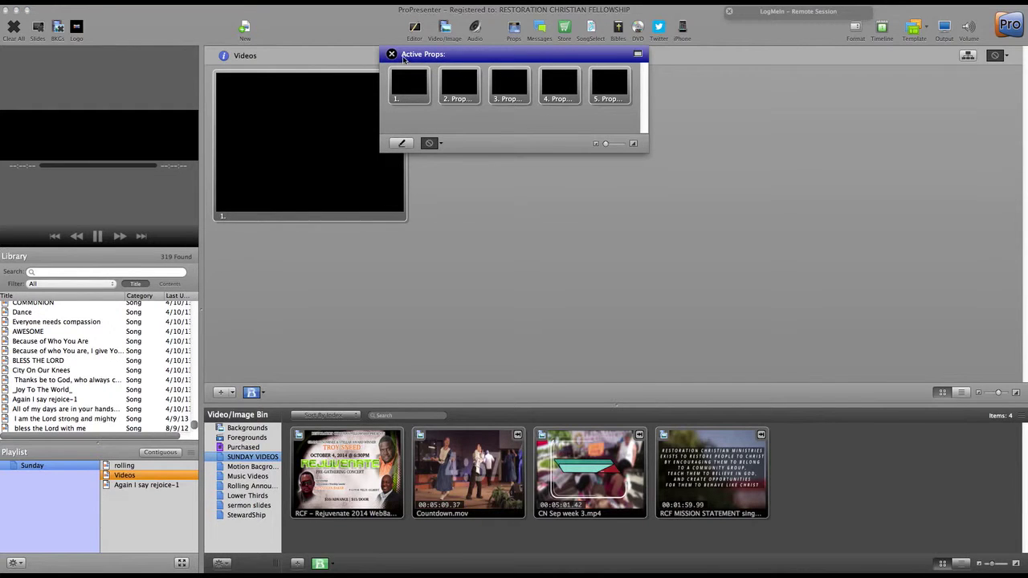
{"action": "left_click", "coordinate": [637, 54]}
{"action": "left_click", "coordinate": [520, 24]}
{"action": "left_click", "coordinate": [521, 19]}
{"action": "left_click", "coordinate": [521, 22]}
{"action": "left_click_drag", "start_coordinate": [436, 165], "coordinate": [731, 134]}
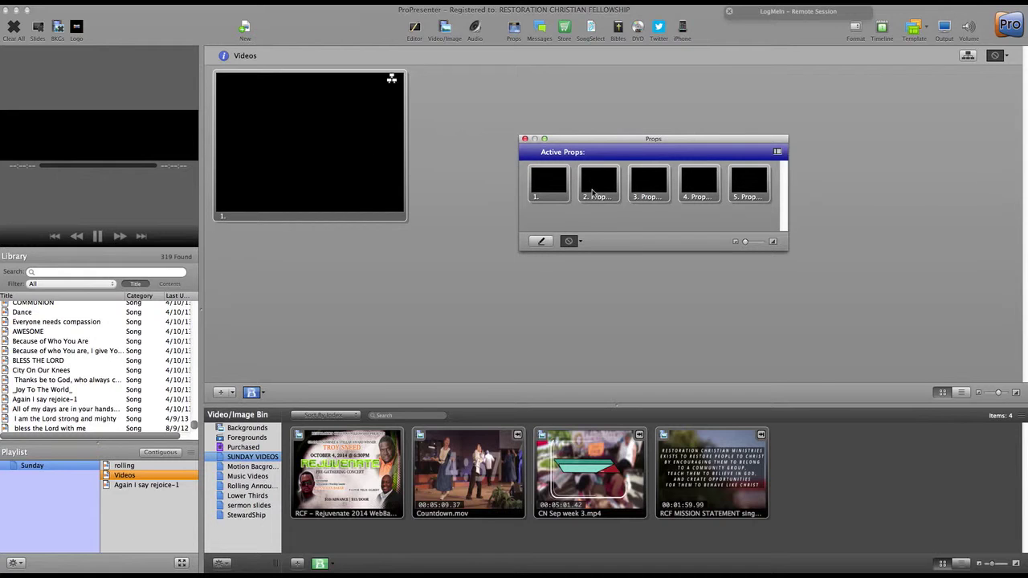
{"action": "left_click", "coordinate": [525, 140]}
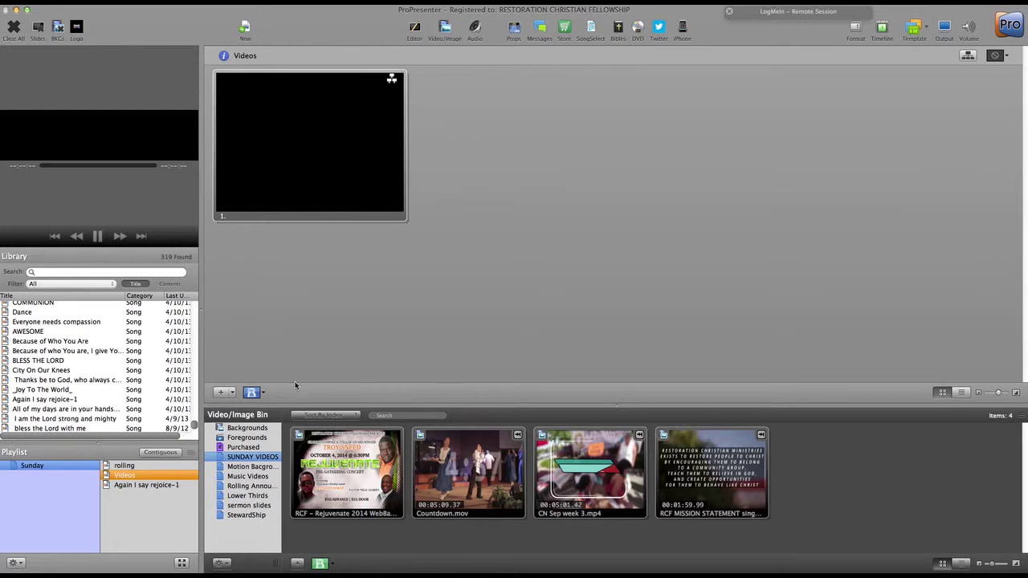
Set the Video/Image Bin's Dissolve transition duration to 0 and check the slide transition settings.
{"action": "left_click", "coordinate": [332, 566]}
{"action": "left_click_drag", "start_coordinate": [366, 530], "coordinate": [370, 533]}
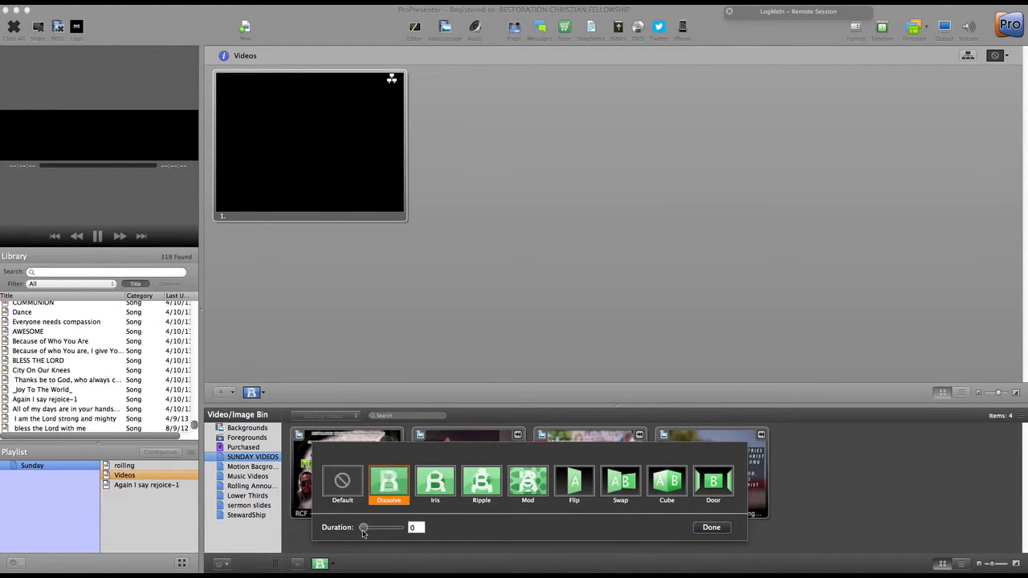
{"action": "left_click", "coordinate": [699, 532]}
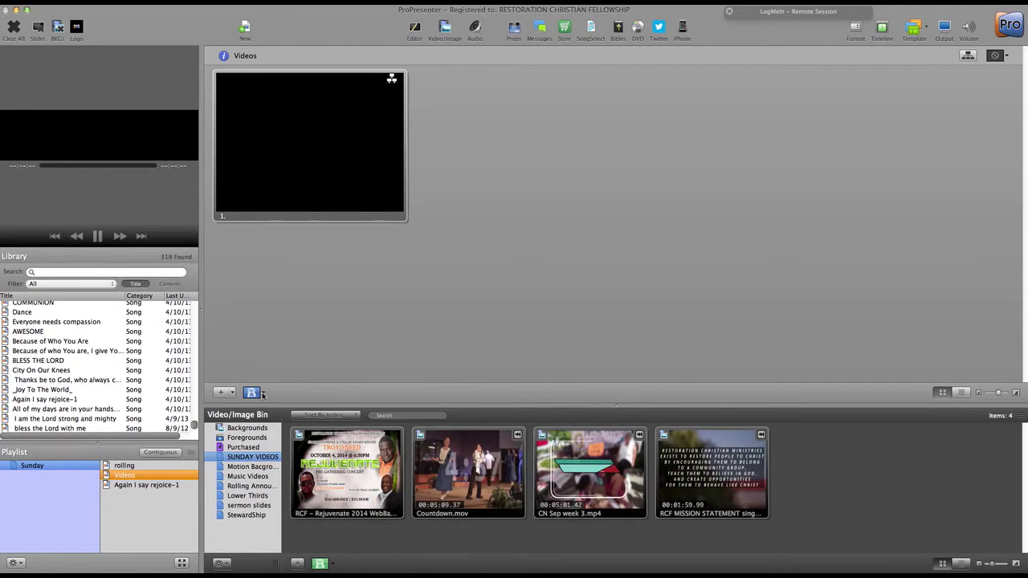
{"action": "left_click", "coordinate": [267, 396]}
{"action": "left_click", "coordinate": [643, 528]}
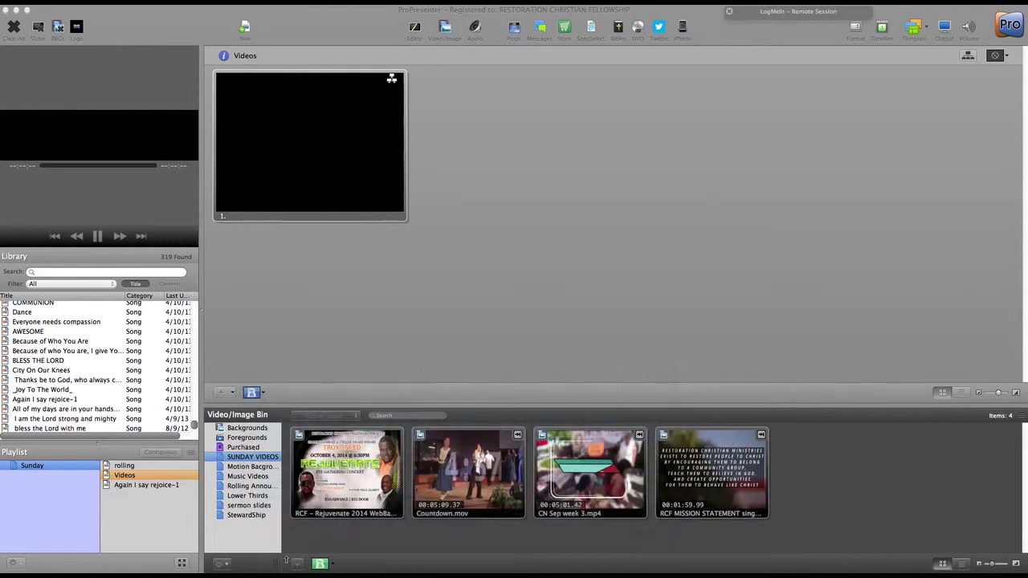
Set the Video/Image Bin's Dissolve transition duration to 1 and recheck the setting.
{"action": "left_click", "coordinate": [329, 564]}
{"action": "left_click_drag", "start_coordinate": [361, 532], "coordinate": [371, 533]}
{"action": "left_click", "coordinate": [712, 527]}
{"action": "left_click", "coordinate": [329, 564]}
{"action": "left_click", "coordinate": [363, 529]}
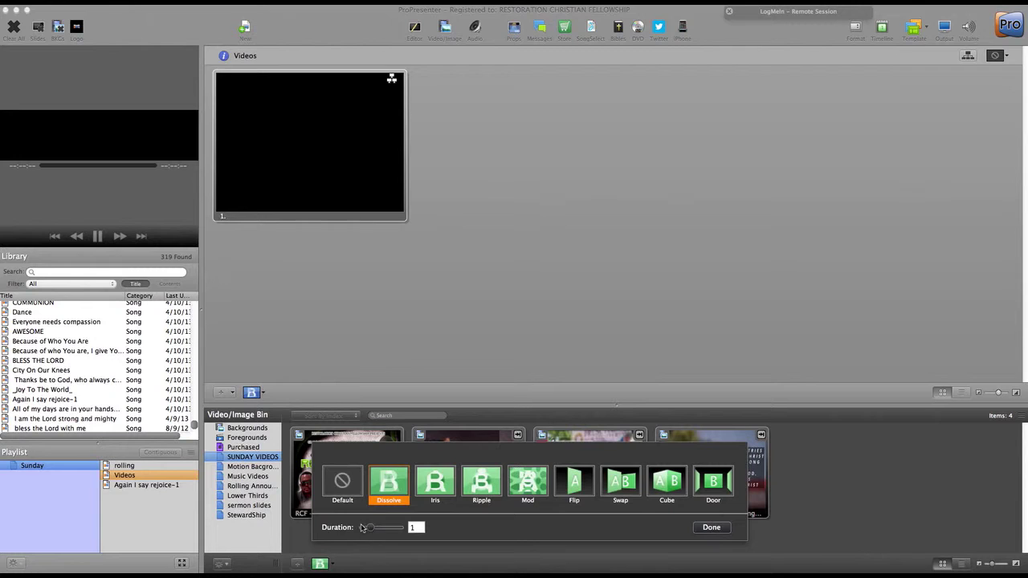
{"action": "left_click", "coordinate": [712, 528]}
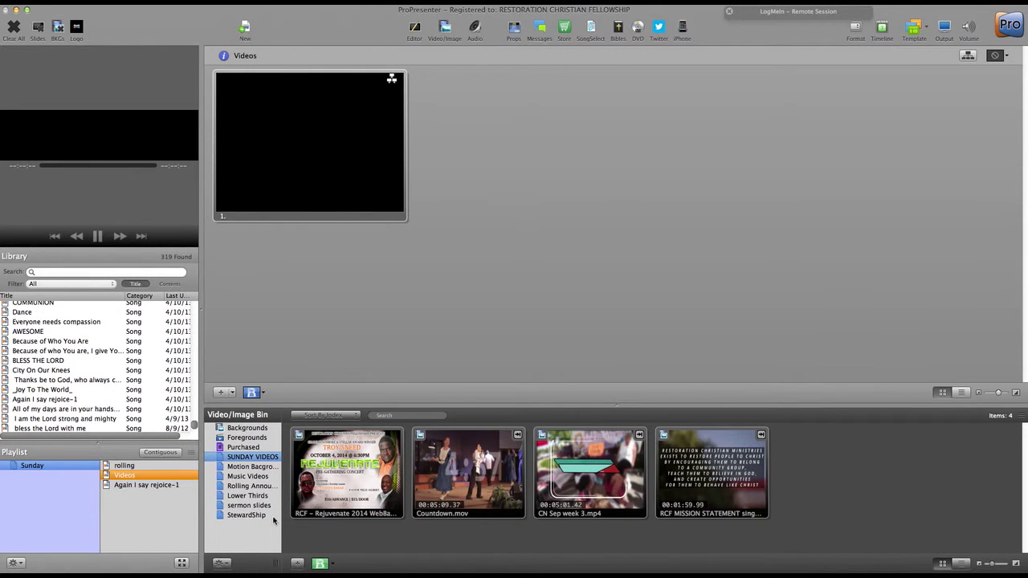
Clear all output and open the "Again I say rejoice-1" song from the Sunday playlist, with the bin on SUNDAY VIDEOS.
{"action": "left_click", "coordinate": [244, 458]}
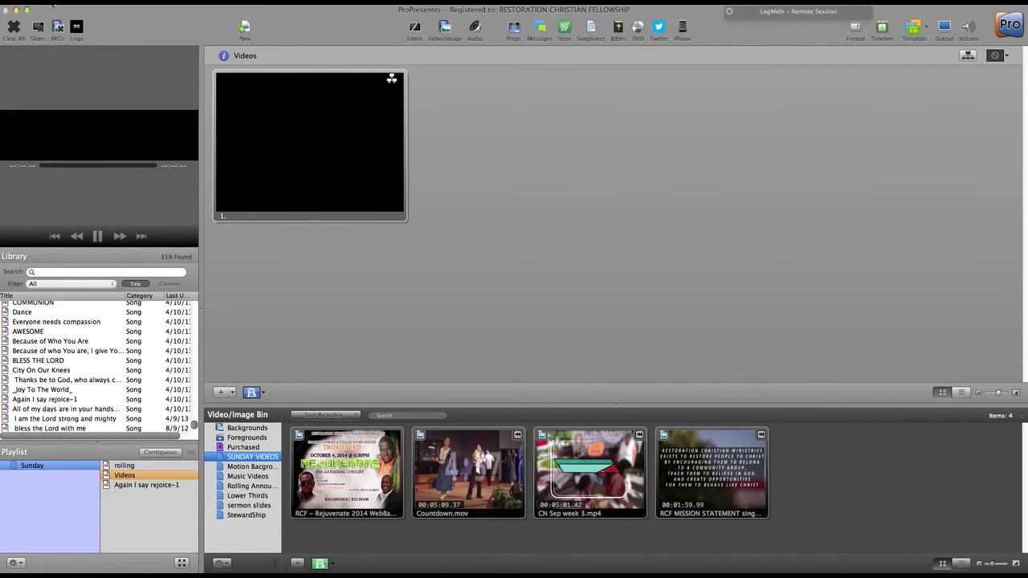
{"action": "left_click", "coordinate": [13, 31]}
{"action": "left_click", "coordinate": [261, 468]}
{"action": "left_click", "coordinate": [263, 460]}
{"action": "left_click", "coordinate": [164, 485]}
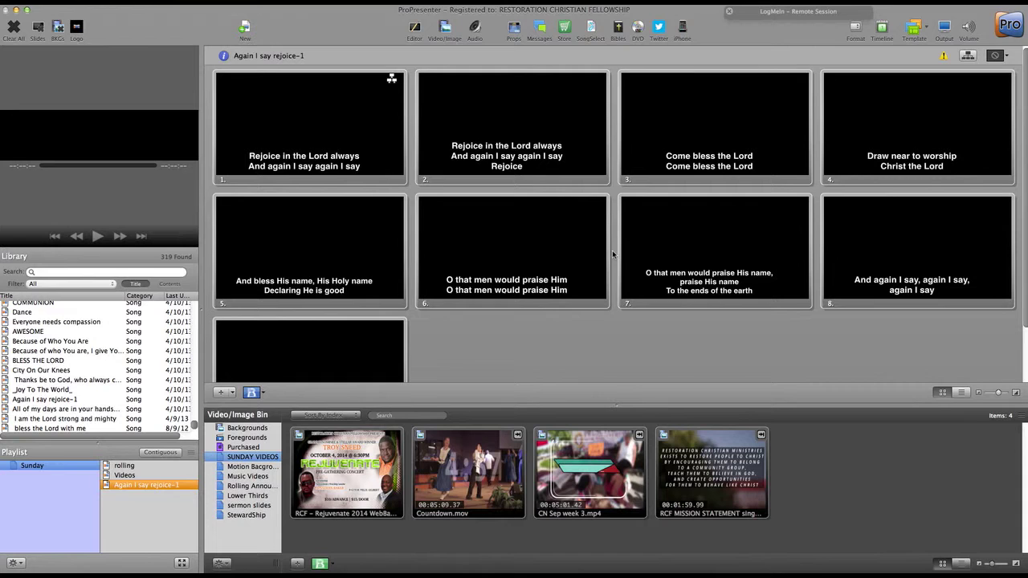
{"action": "scroll", "coordinate": [553, 293], "scroll_direction": "down", "scroll_amount": 3}
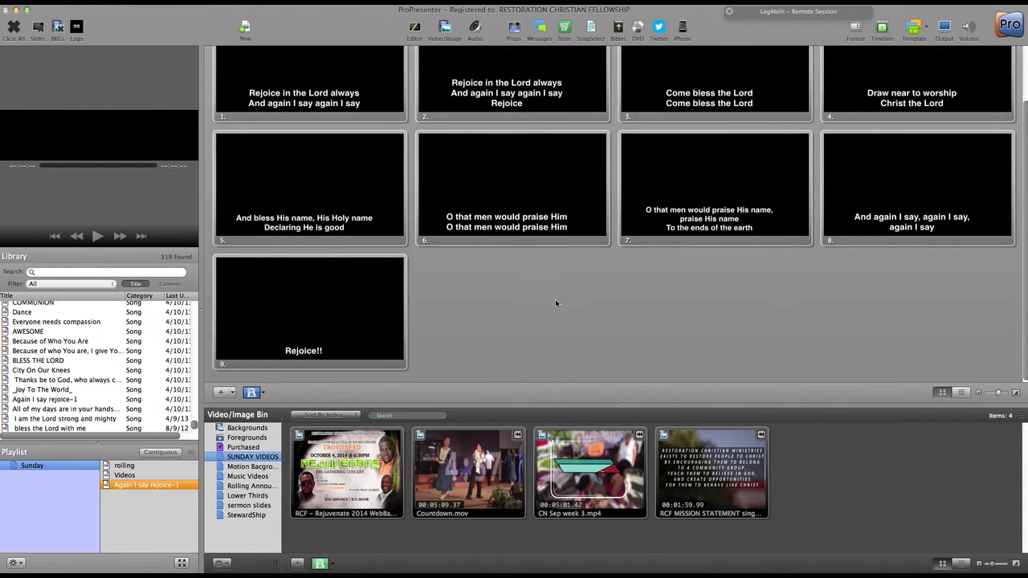
{"action": "scroll", "coordinate": [565, 302], "scroll_direction": "up", "scroll_amount": 3}
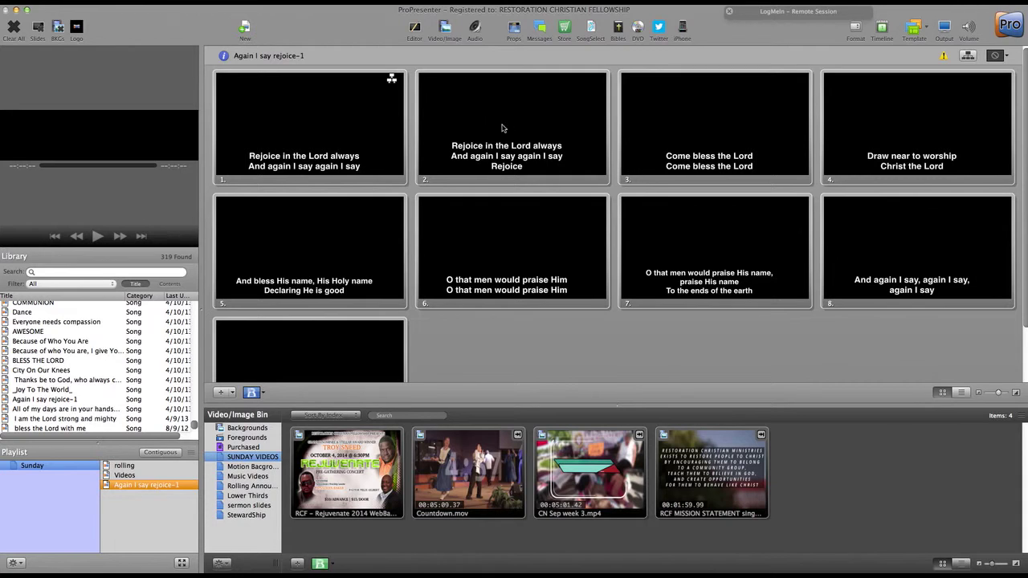
Send various lyric slides of the song to the output out of order, ending on slide 5, "And bless His name, His Holy name".
{"action": "left_click", "coordinate": [531, 150]}
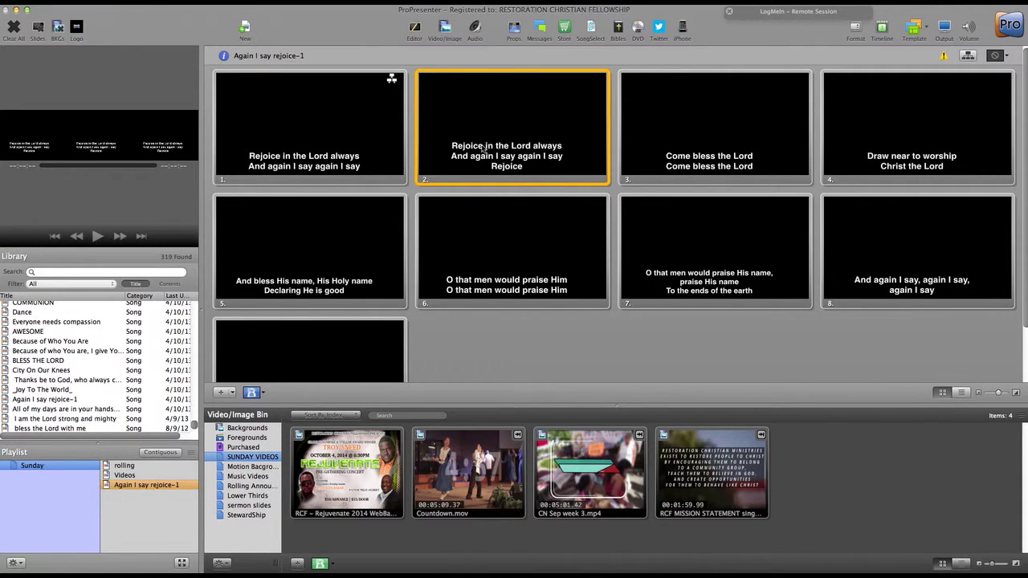
{"action": "left_click", "coordinate": [715, 155]}
{"action": "left_click", "coordinate": [732, 248]}
{"action": "left_click", "coordinate": [526, 248]}
{"action": "left_click", "coordinate": [710, 153]}
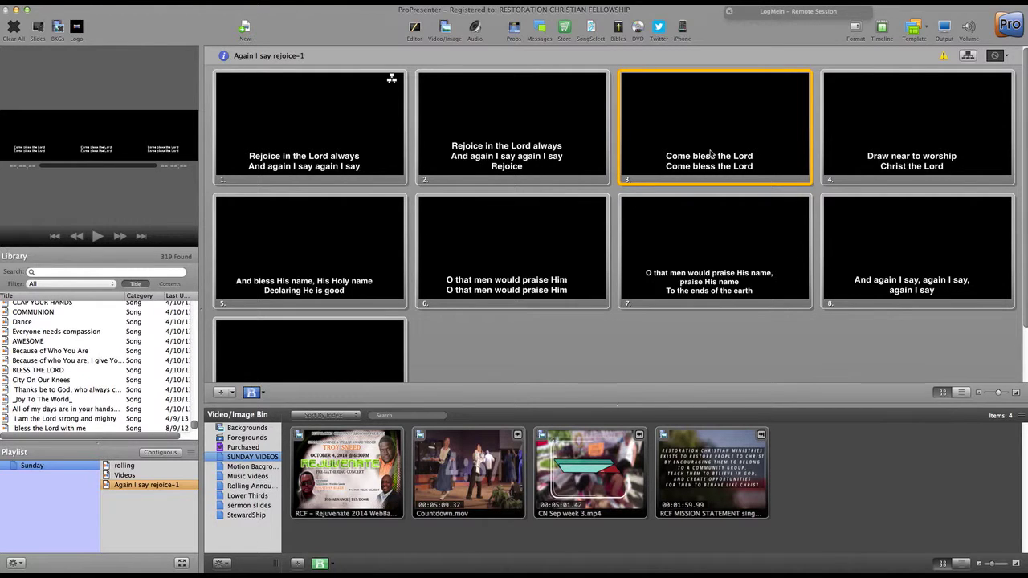
{"action": "left_click", "coordinate": [873, 139]}
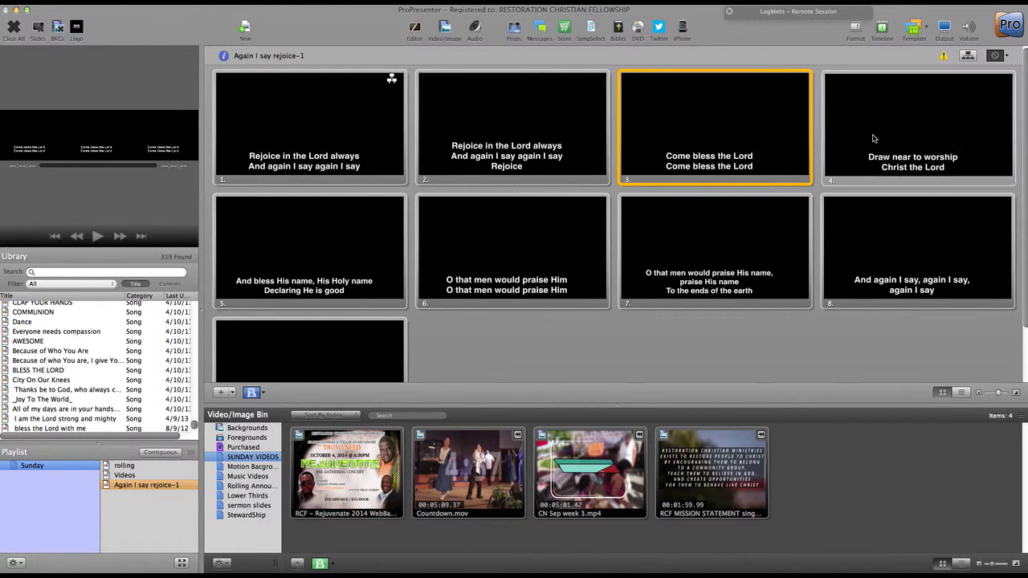
{"action": "left_click", "coordinate": [907, 228]}
{"action": "left_click", "coordinate": [663, 255]}
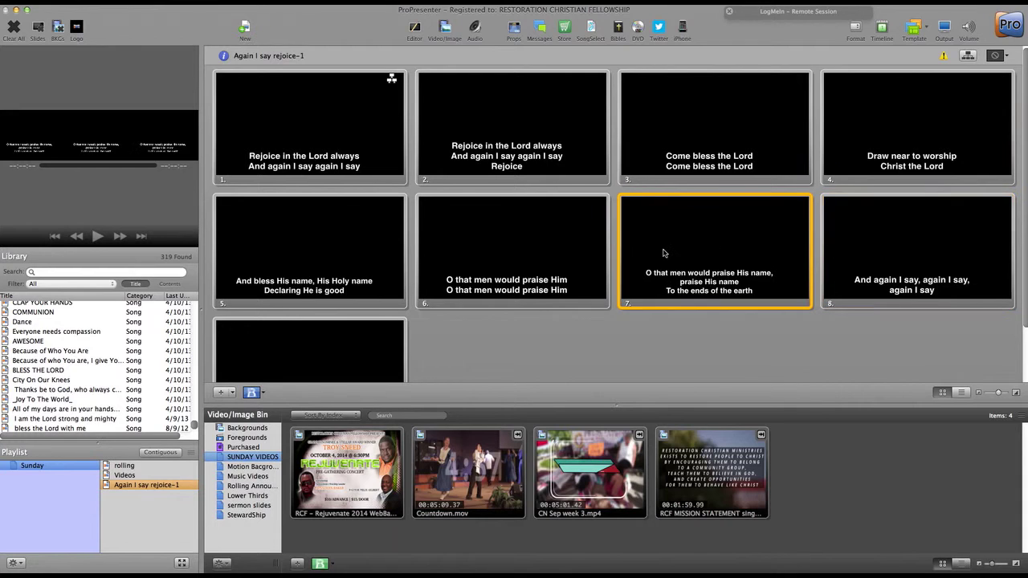
{"action": "left_click", "coordinate": [544, 262]}
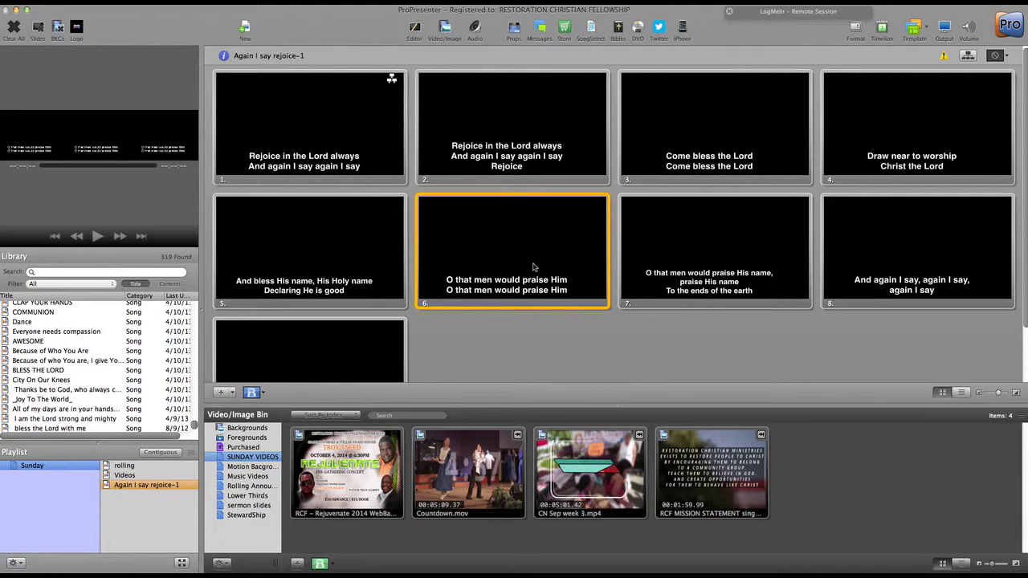
{"action": "left_click", "coordinate": [405, 242]}
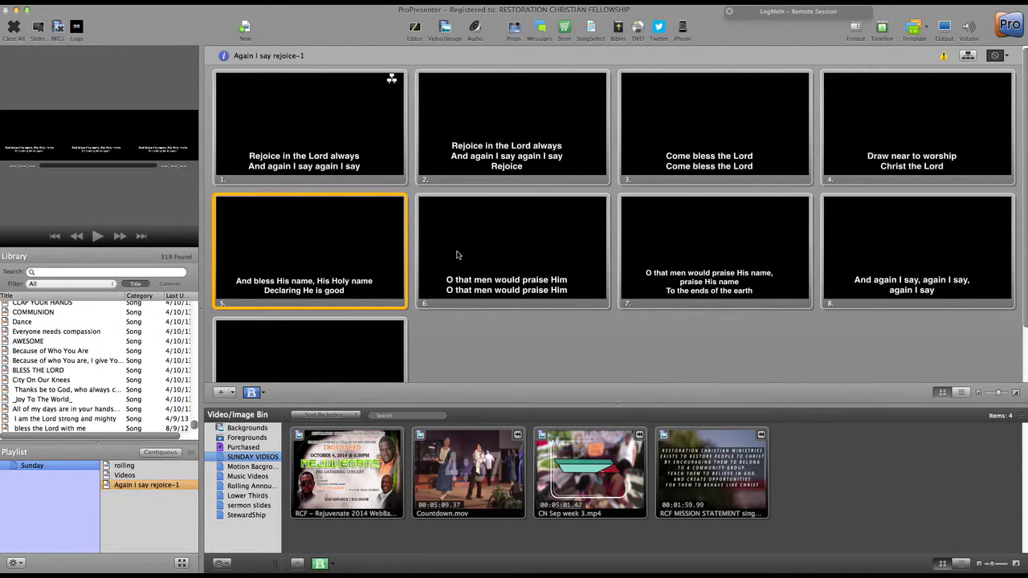
{"action": "scroll", "coordinate": [383, 356], "scroll_direction": "down", "scroll_amount": 2}
{"action": "scroll", "coordinate": [562, 329], "scroll_direction": "up", "scroll_amount": 2}
Insert the motion background 720p_WMP_1033.mov as the song's first slide and add a MultiScreen settings cue to it.
{"action": "left_click", "coordinate": [251, 466]}
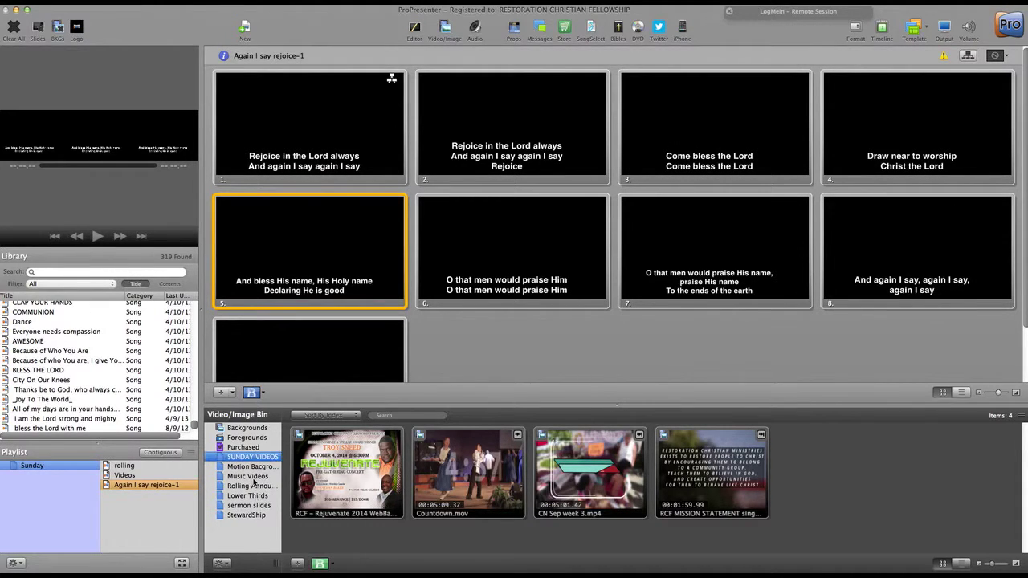
{"action": "left_click_drag", "start_coordinate": [327, 500], "coordinate": [214, 243]}
{"action": "right_click", "coordinate": [298, 178]}
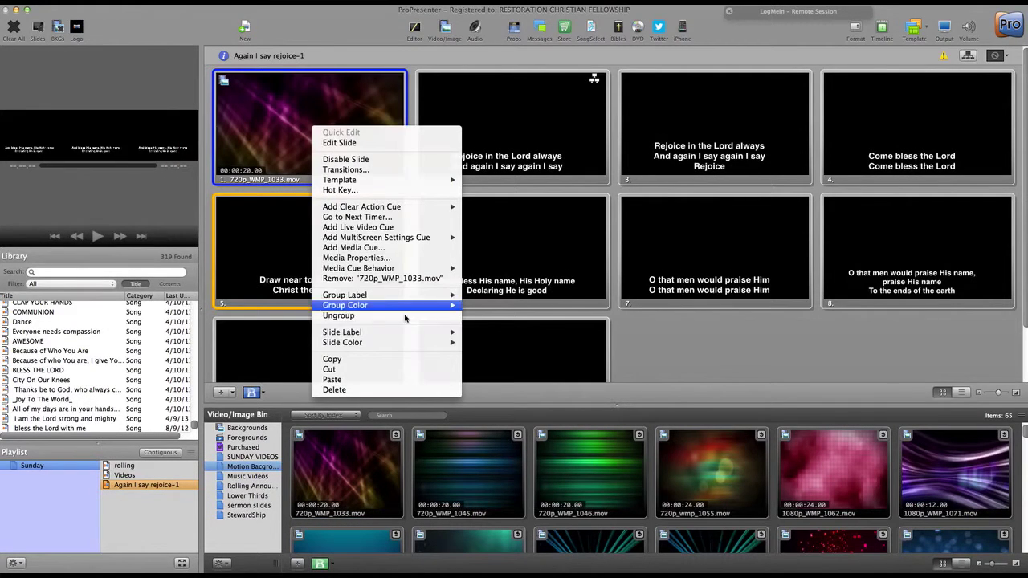
{"action": "mouse_move", "coordinate": [449, 237]}
{"action": "left_click", "coordinate": [494, 239]}
Clear the output, trigger the song's new background slide and hide the Video/Image Bin.
{"action": "left_click", "coordinate": [24, 40]}
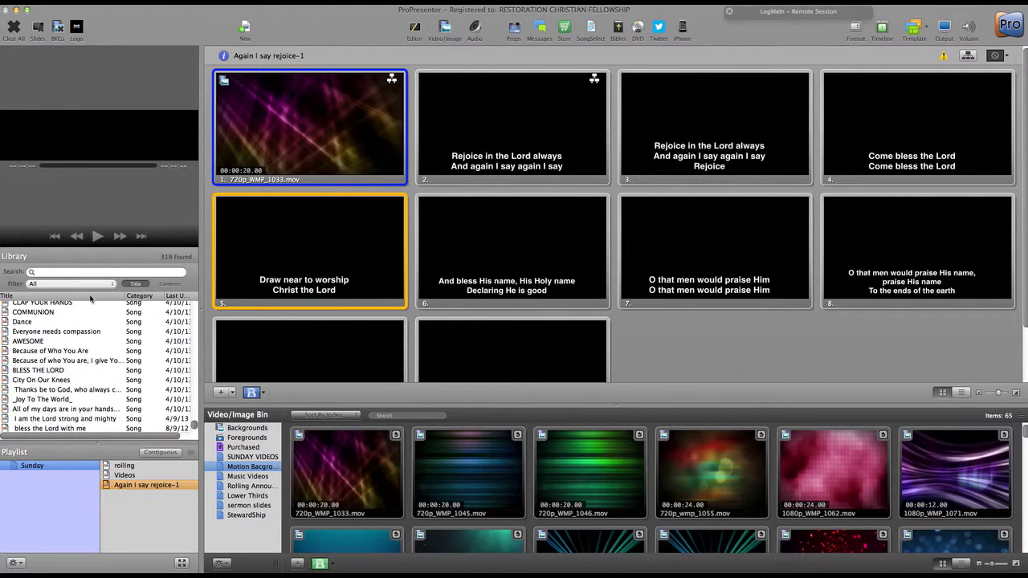
{"action": "left_click", "coordinate": [342, 144]}
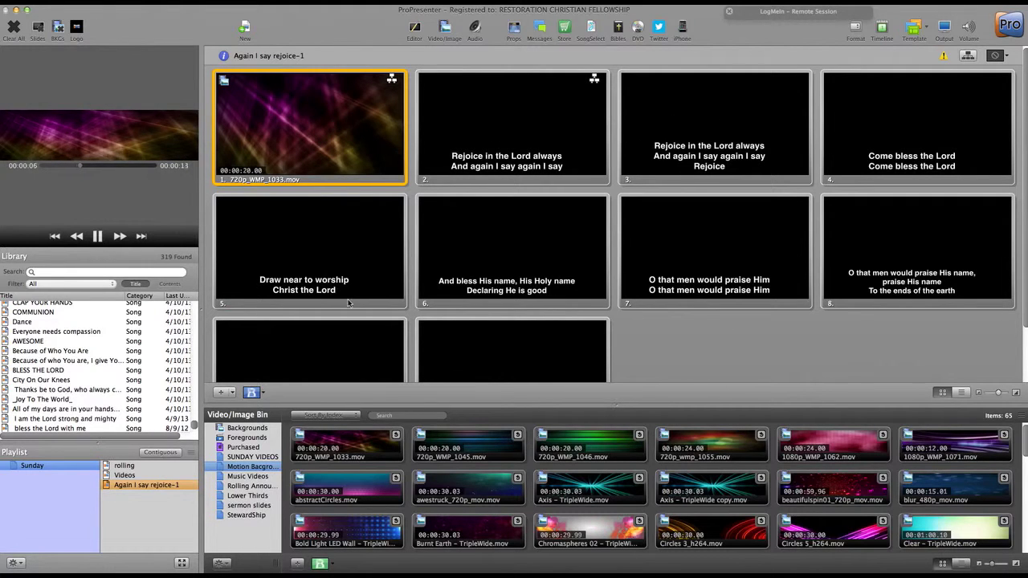
{"action": "left_click", "coordinate": [444, 31]}
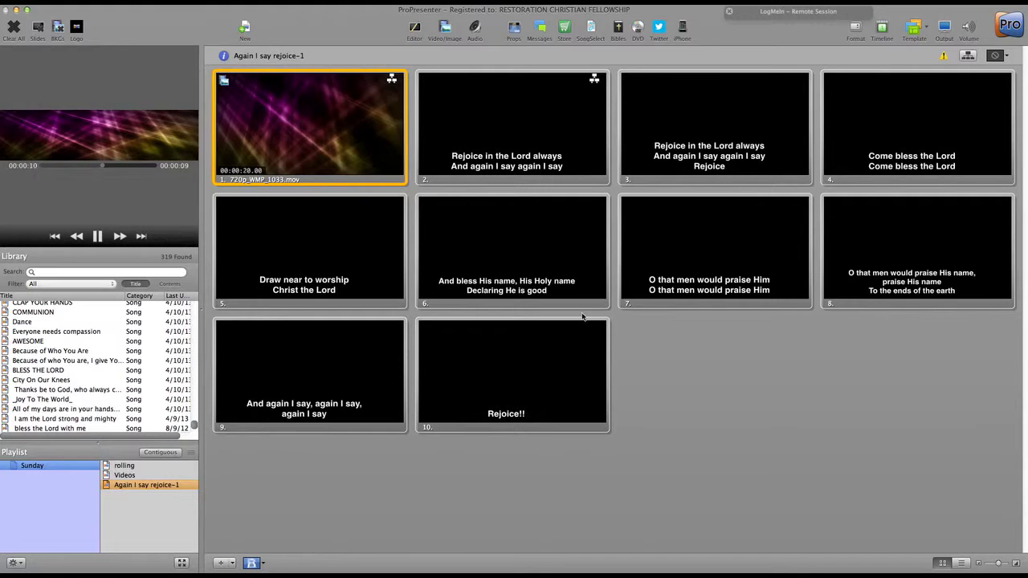
Clear all output, trigger the background slide again and run the lyric slides over it from slide 2 to slide 6.
{"action": "left_click", "coordinate": [14, 29]}
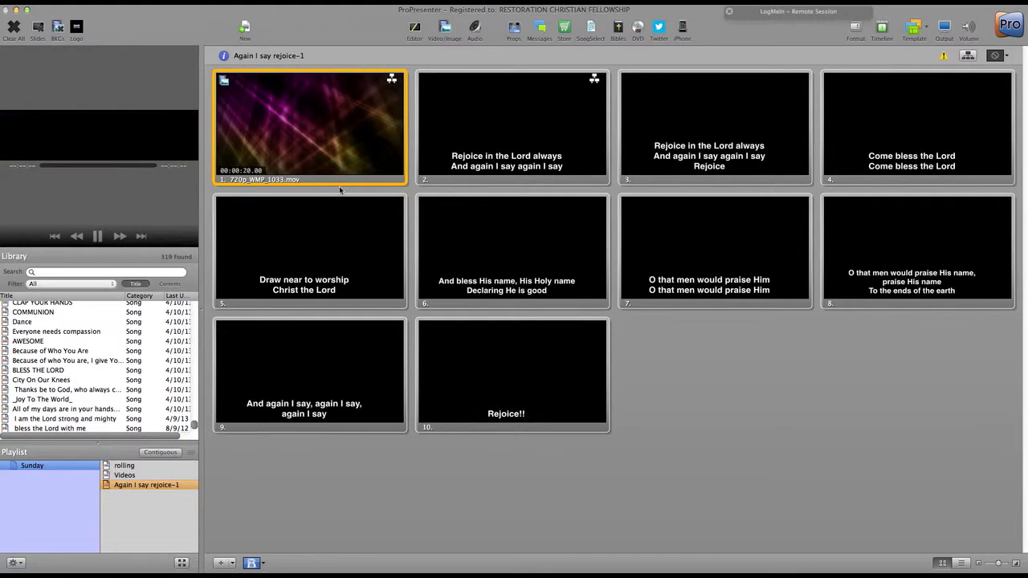
{"action": "left_click", "coordinate": [368, 153]}
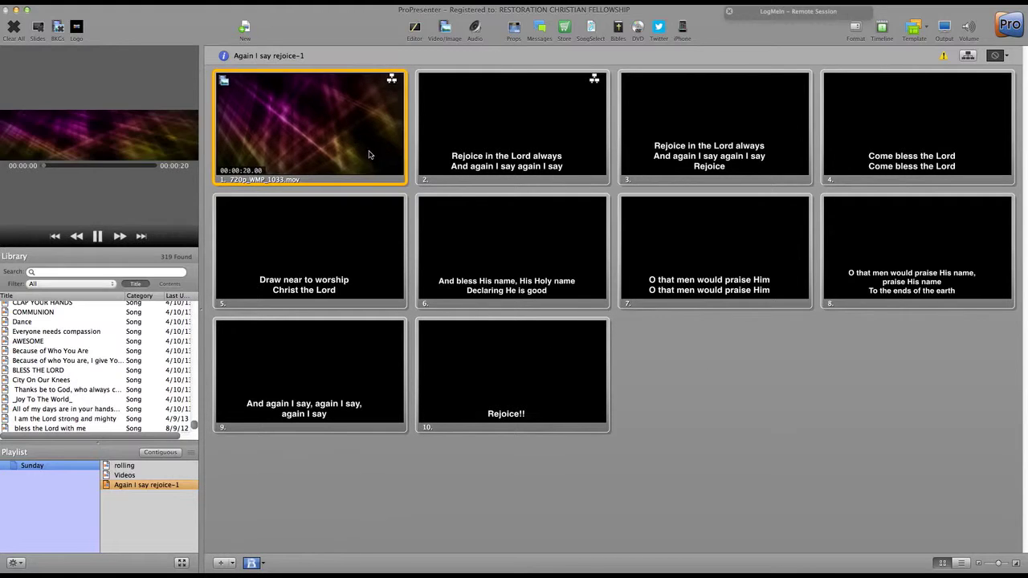
{"action": "left_click", "coordinate": [558, 158]}
{"action": "left_click", "coordinate": [695, 158]}
{"action": "key", "text": "Right"}
{"action": "key", "text": "Right"}
{"action": "left_click", "coordinate": [578, 278]}
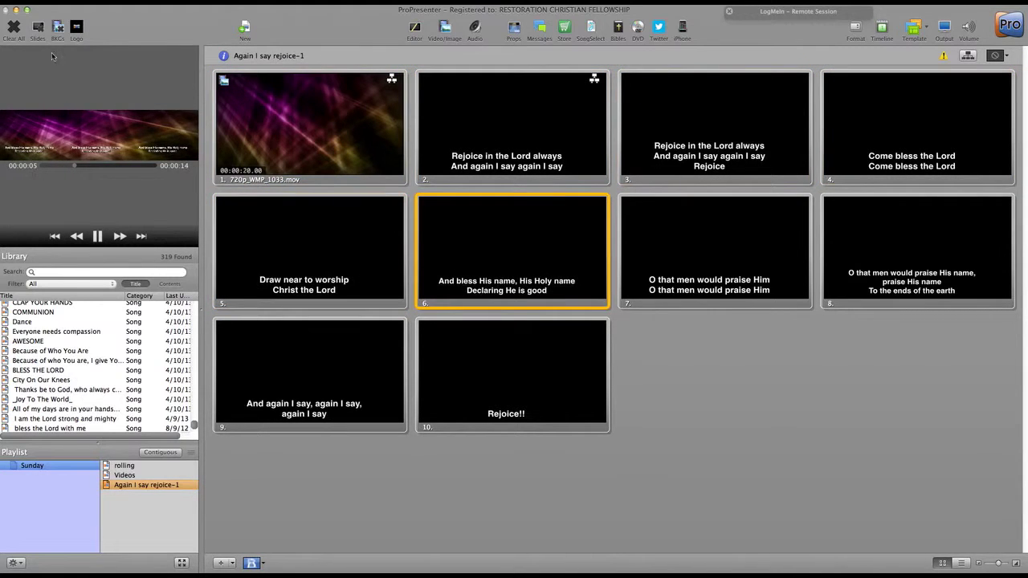
Clear all output, switch to the Videos presentation and show the SUNDAY VIDEOS folder in the Video/Image Bin.
{"action": "key", "text": "F1"}
{"action": "left_click", "coordinate": [122, 477]}
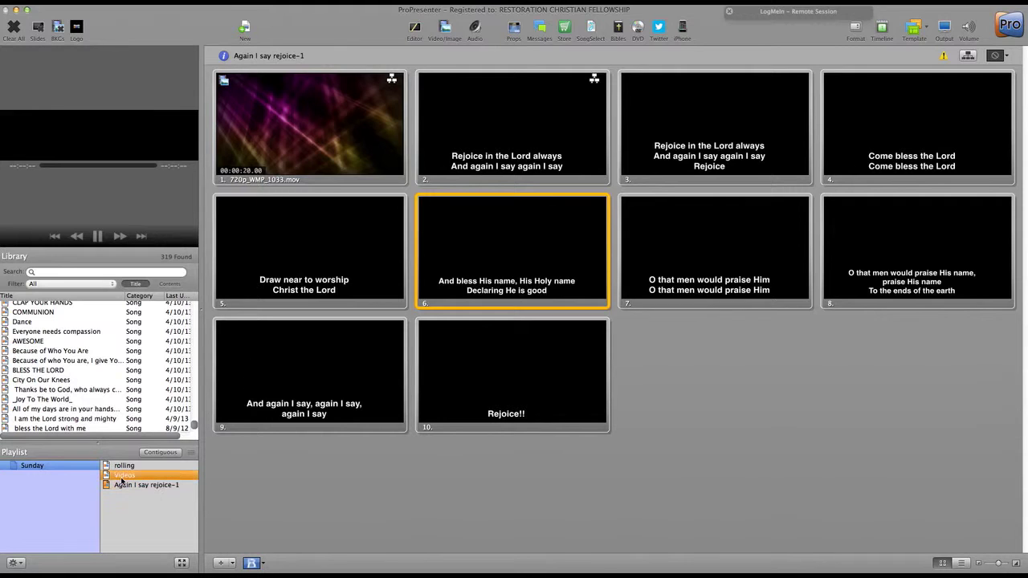
{"action": "left_click", "coordinate": [444, 29]}
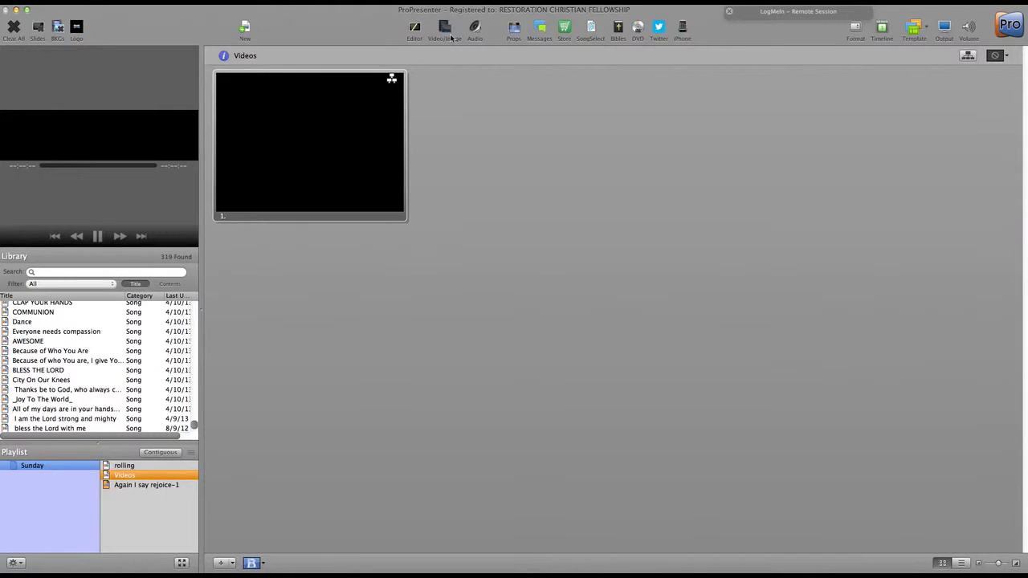
{"action": "left_click", "coordinate": [252, 457]}
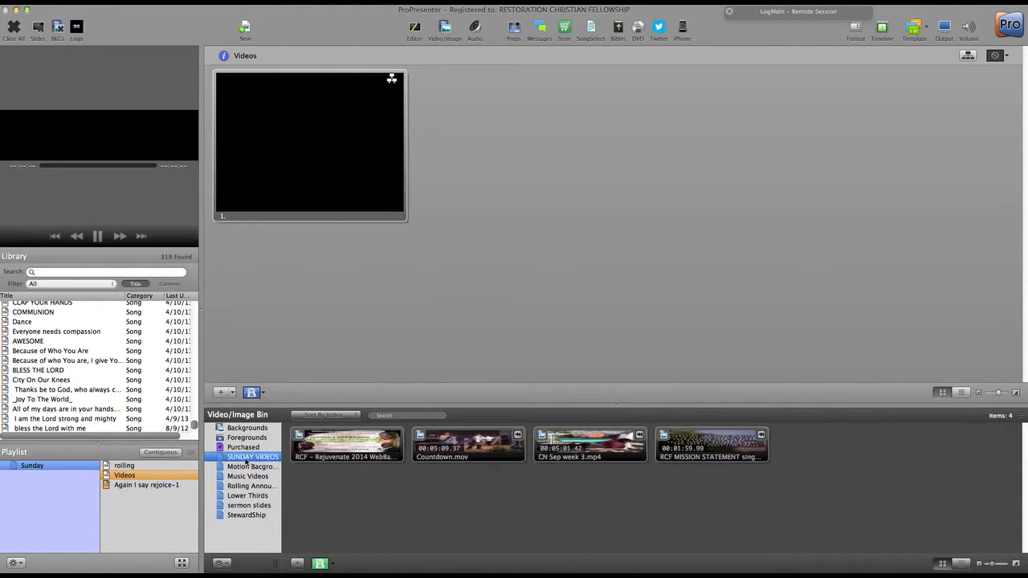
Trigger the Videos cue slide, play the Rejuvenate 2014 image and CN Sep week 3.mp4, and clear all output.
{"action": "left_click", "coordinate": [306, 217]}
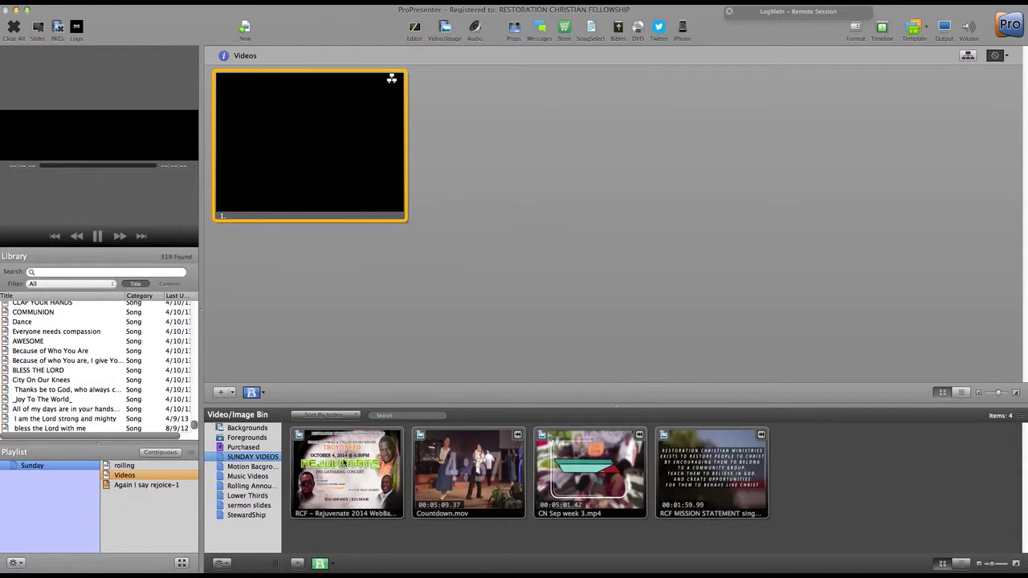
{"action": "left_click", "coordinate": [379, 495]}
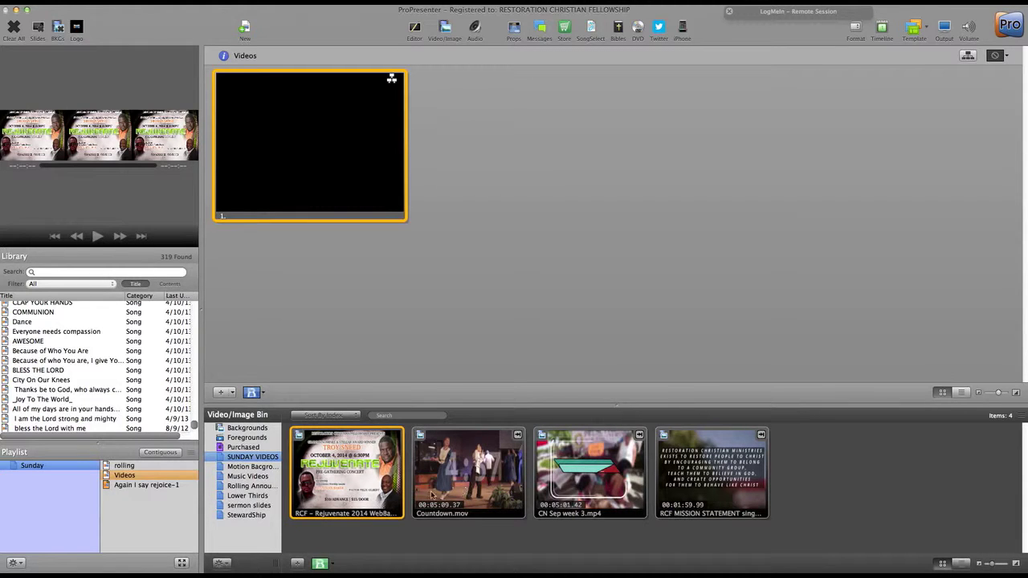
{"action": "left_click", "coordinate": [590, 487]}
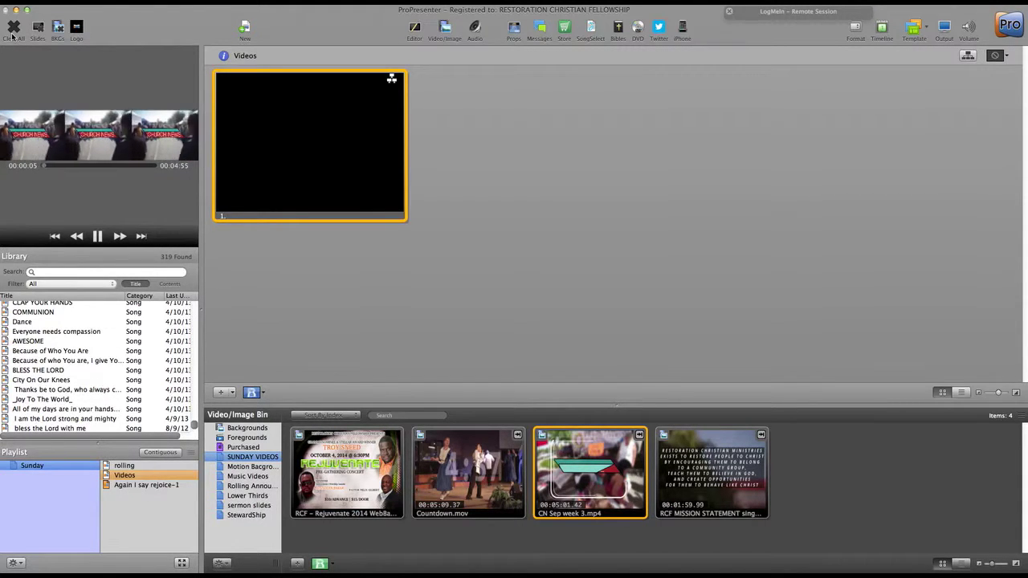
{"action": "left_click", "coordinate": [13, 29]}
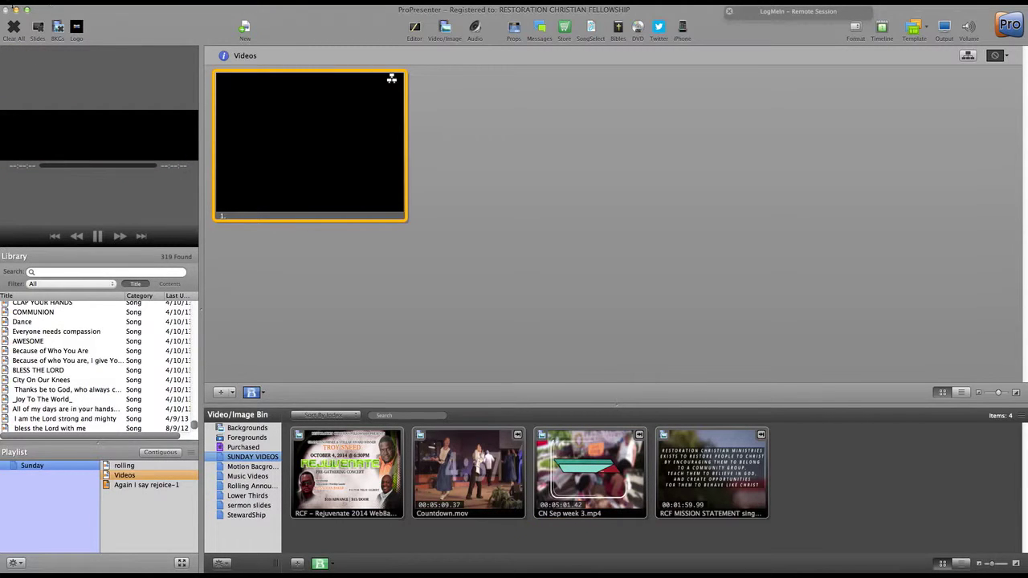
{"action": "mouse_move", "coordinate": [8, 433]}
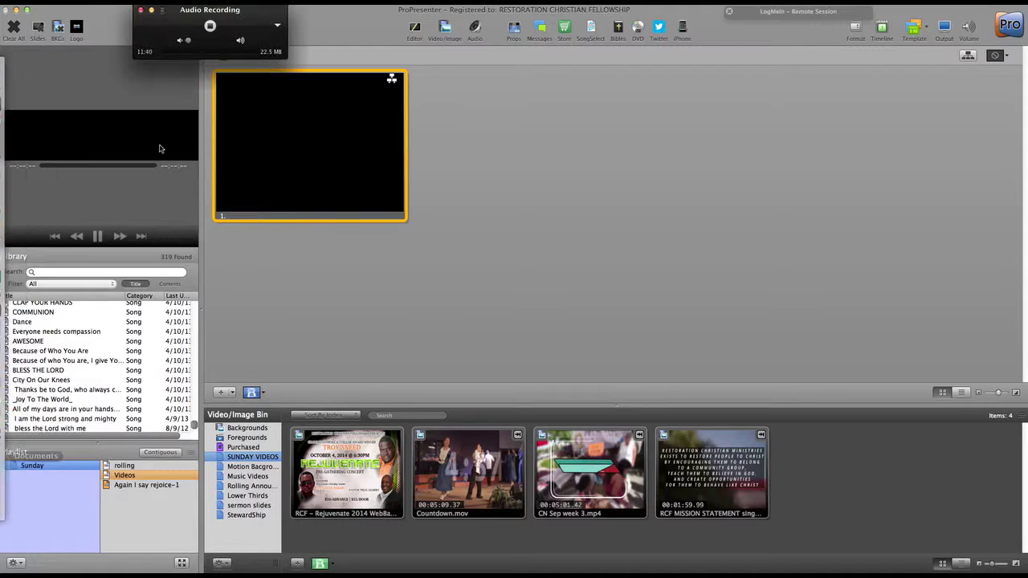